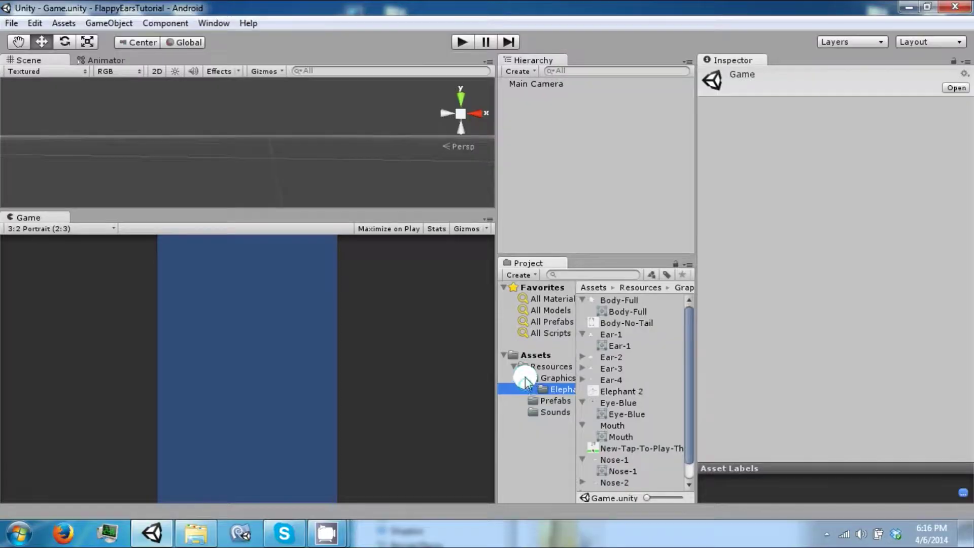
Step: Browse to Resources > Graphics and view the Rainbow texture's import settings (64x256, Repeat wrap)
{"action": "left_click", "coordinate": [524, 379]}
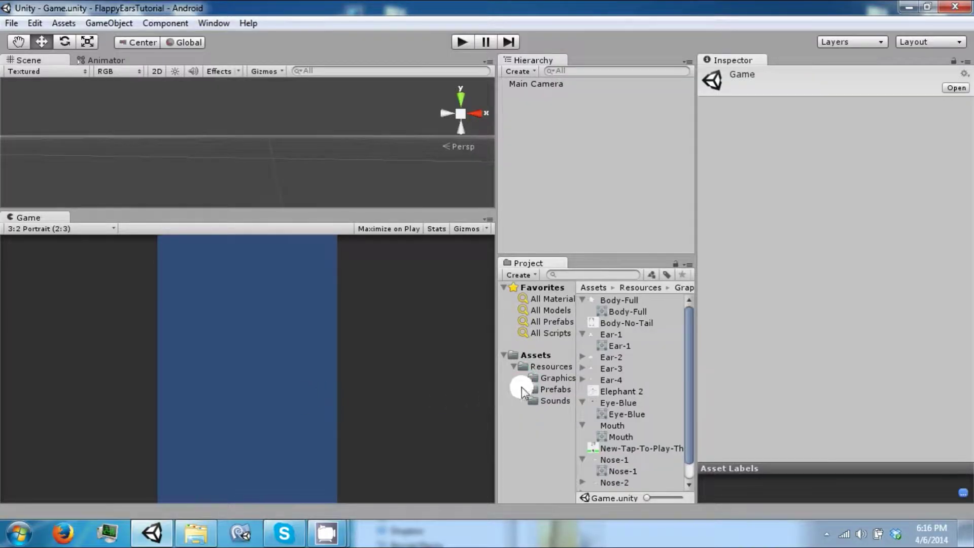
{"action": "left_click", "coordinate": [98, 24]}
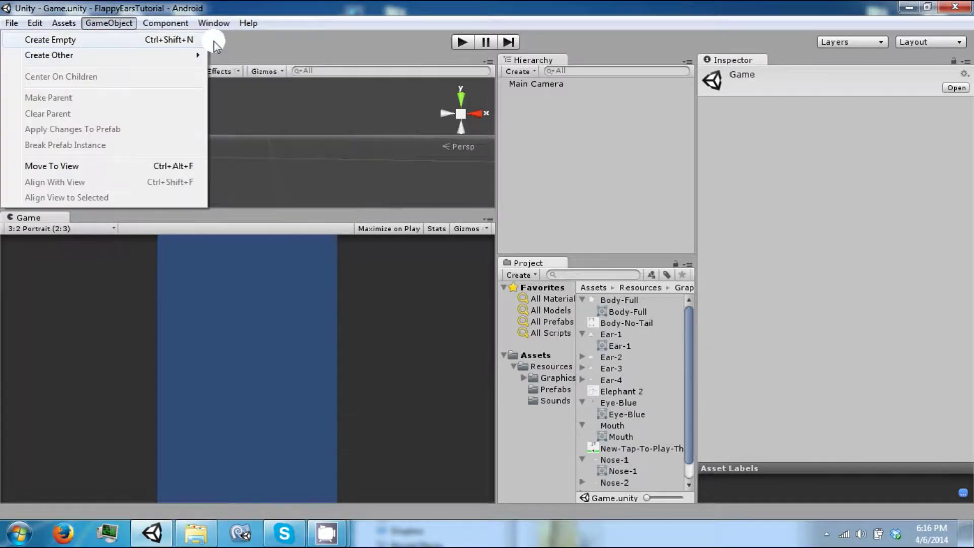
{"action": "left_click", "coordinate": [565, 193]}
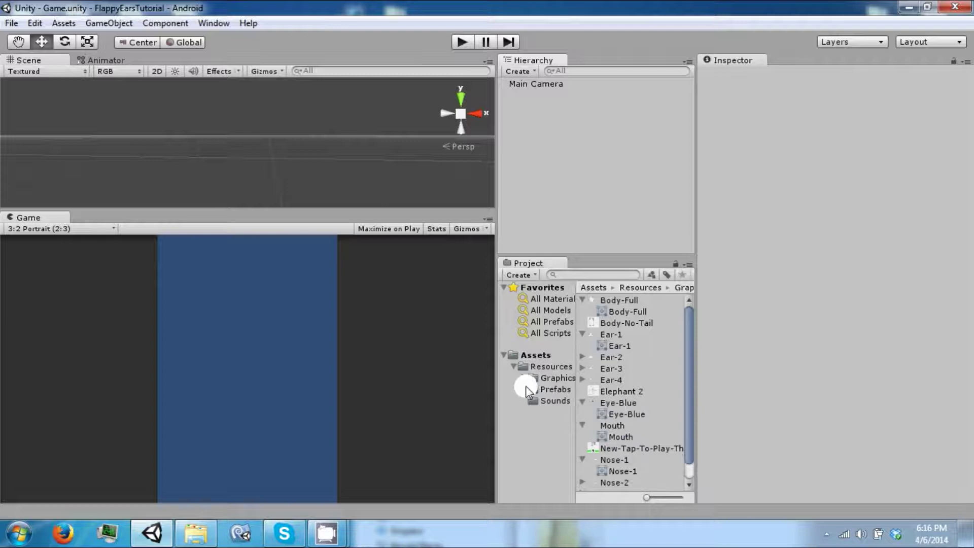
{"action": "left_click", "coordinate": [544, 366]}
{"action": "left_click", "coordinate": [545, 378]}
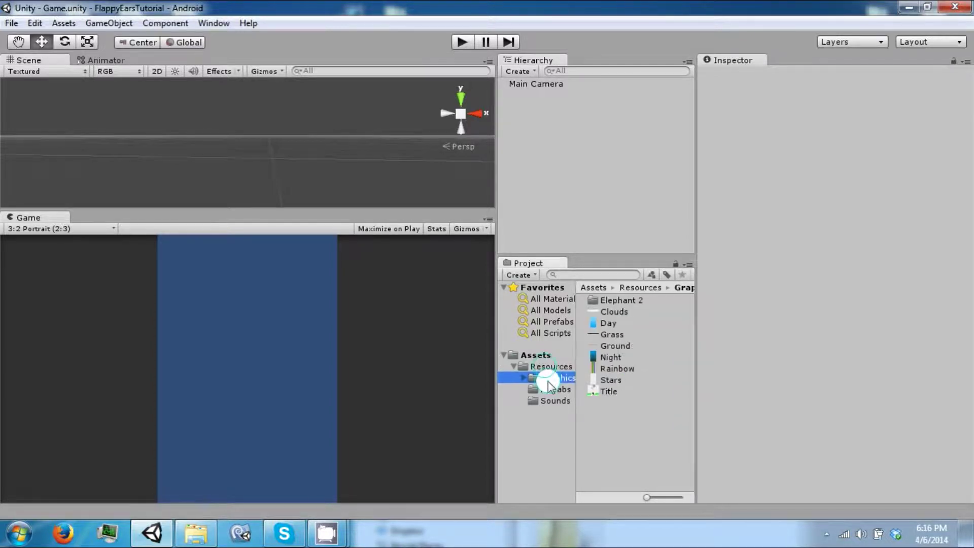
{"action": "left_click", "coordinate": [605, 370]}
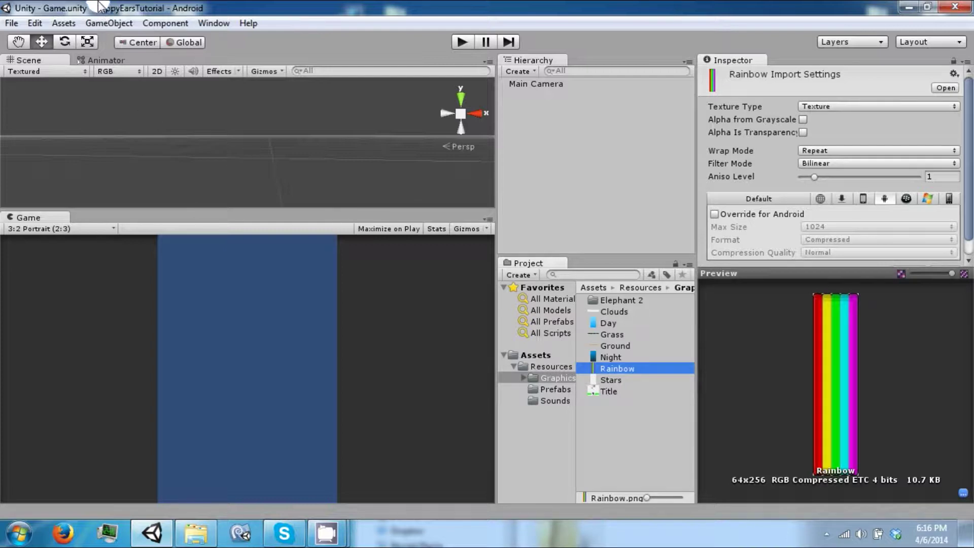
Step: Create an empty GameObject named Rainbow
{"action": "left_click", "coordinate": [102, 24]}
{"action": "mouse_move", "coordinate": [99, 54]}
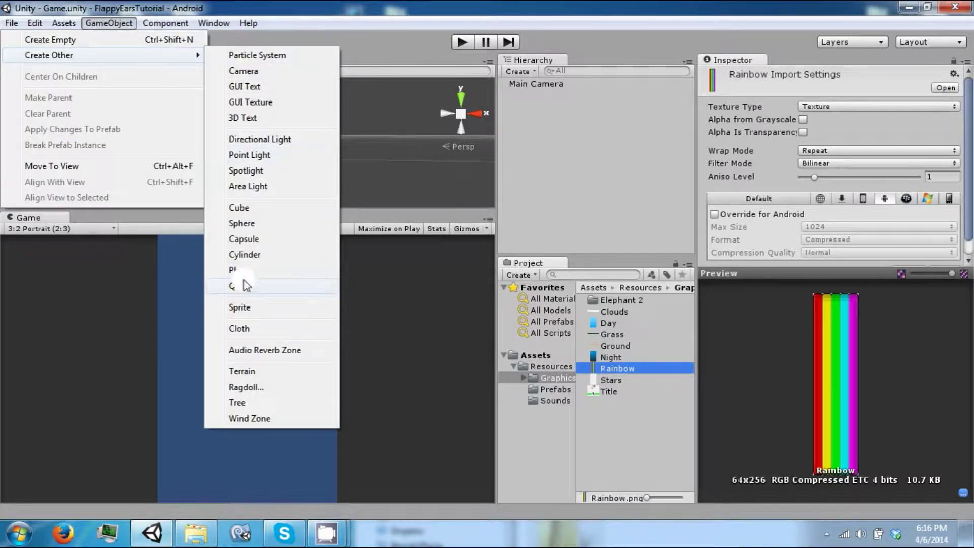
{"action": "left_click", "coordinate": [104, 39]}
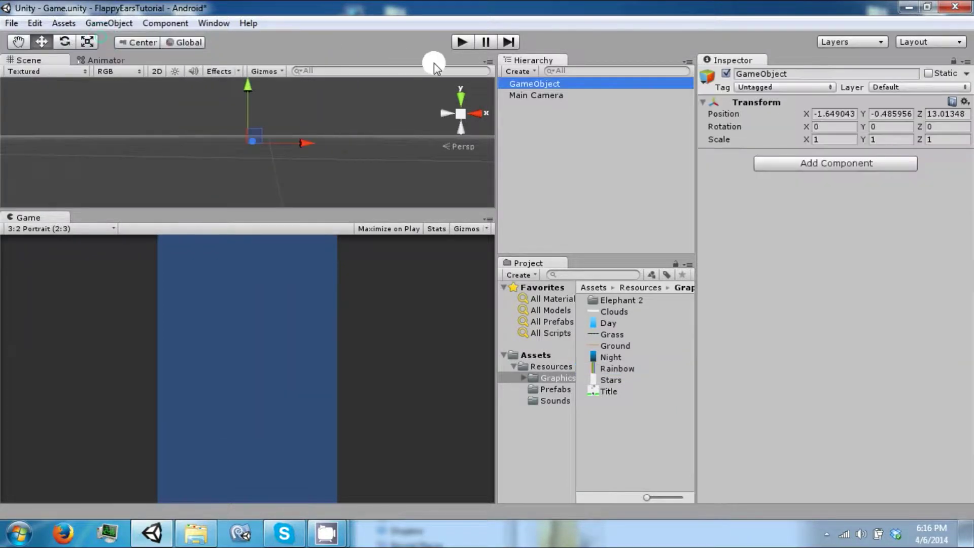
{"action": "left_click", "coordinate": [766, 72]}
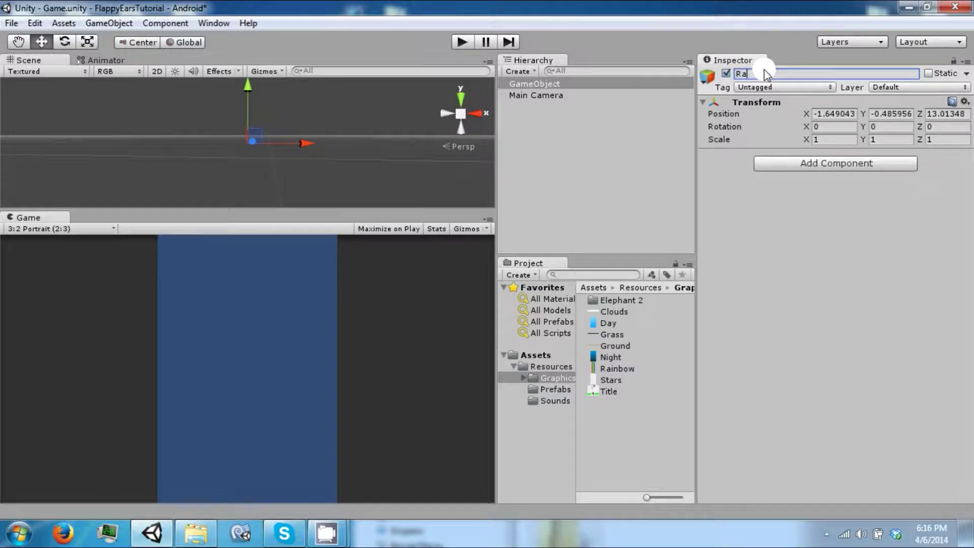
{"action": "type", "text": "Rainbow"}
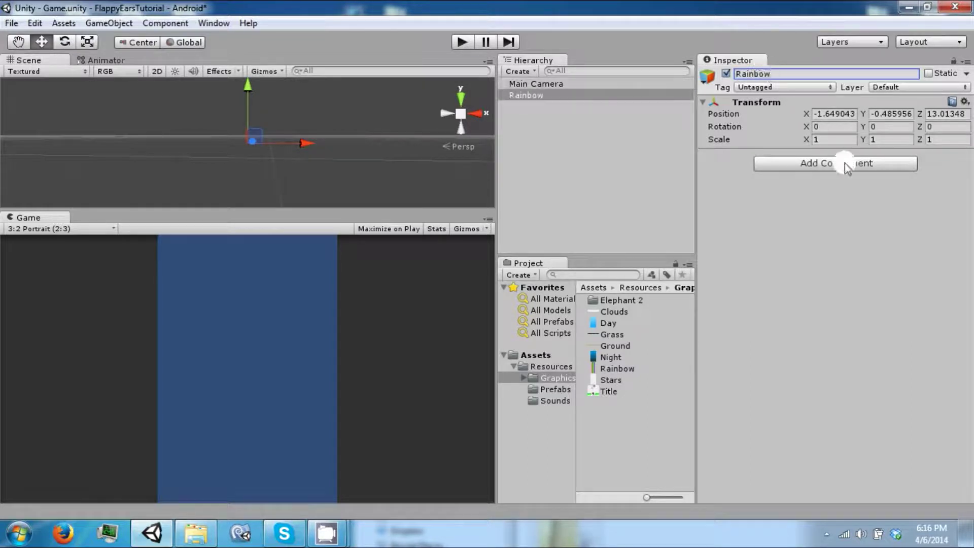
Step: Set Rainbow's position to 0, 0, 0
{"action": "left_click", "coordinate": [852, 110]}
{"action": "type", "text": "0"}
{"action": "key", "text": "Tab"}
{"action": "type", "text": "0"}
{"action": "key", "text": "Tab"}
{"action": "type", "text": "0"}
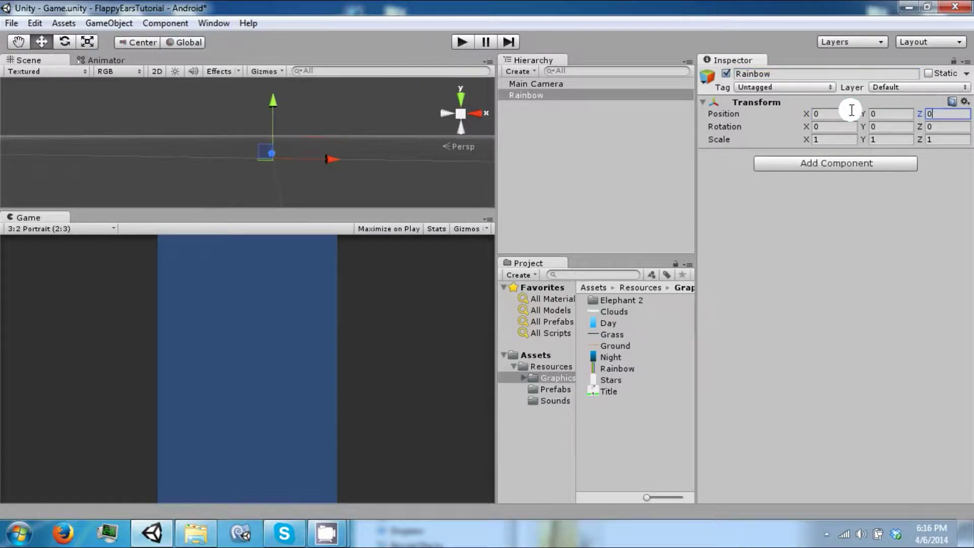
Step: Change the Rainbow texture's Texture Type to Sprite and apply the change
{"action": "left_click", "coordinate": [642, 372]}
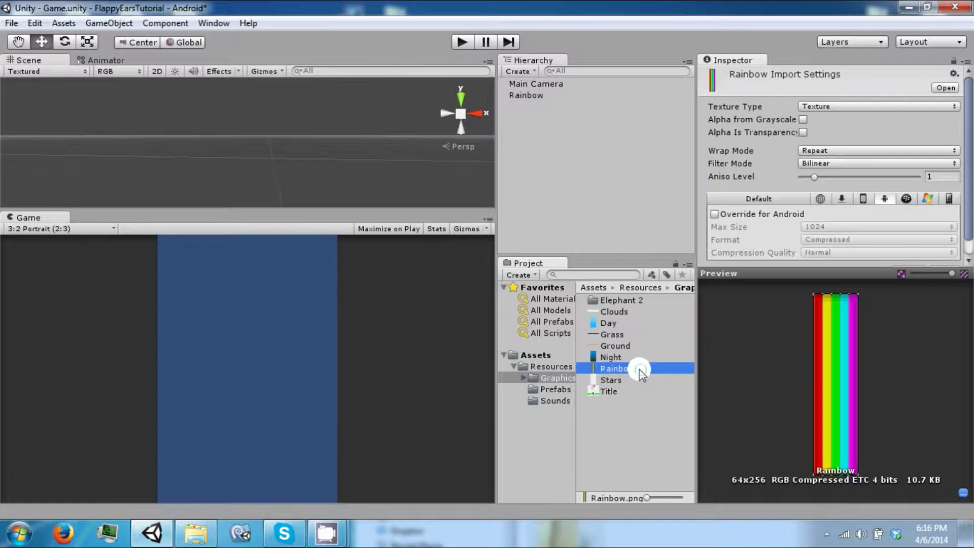
{"action": "right_click", "coordinate": [642, 372]}
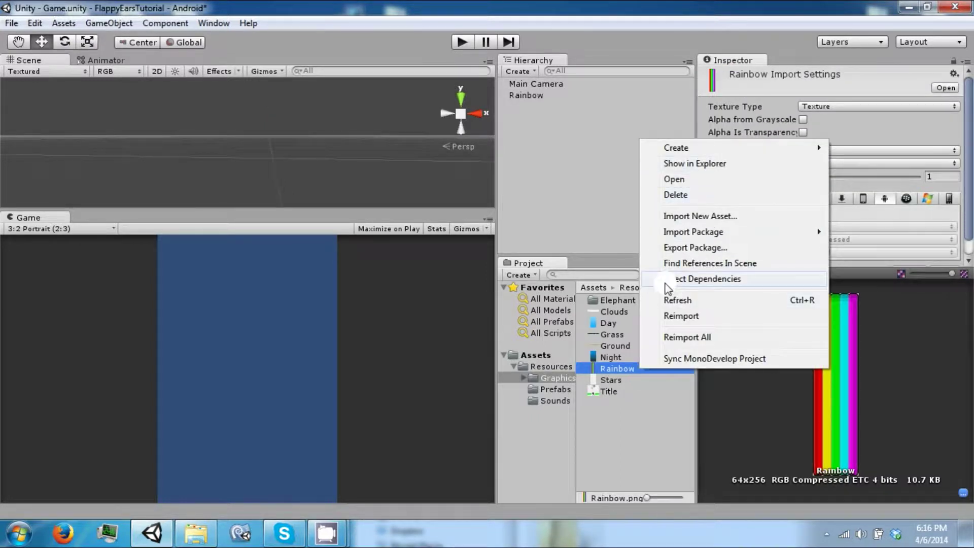
{"action": "left_click", "coordinate": [856, 54]}
{"action": "left_click", "coordinate": [854, 108]}
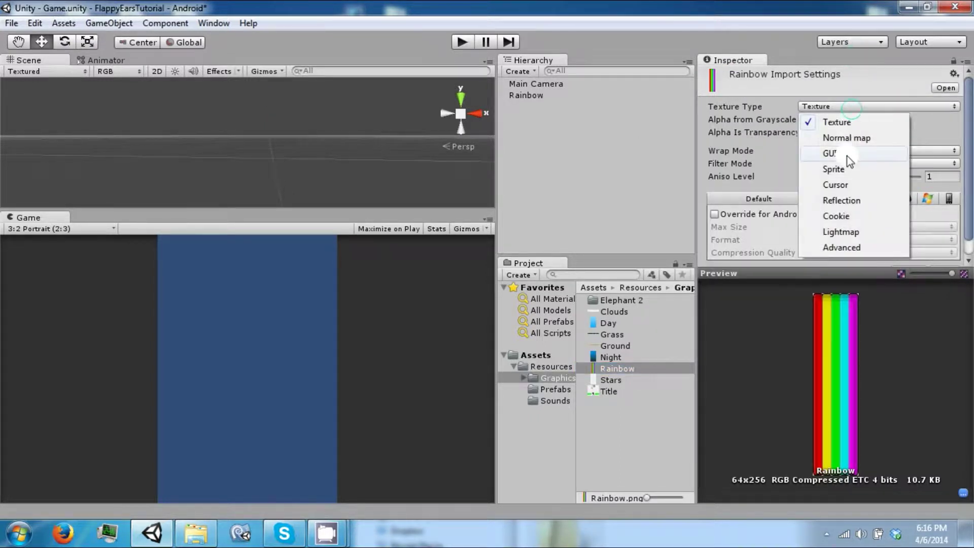
{"action": "left_click", "coordinate": [843, 169]}
{"action": "scroll", "coordinate": [967, 249], "scroll_direction": "down", "scroll_amount": 1}
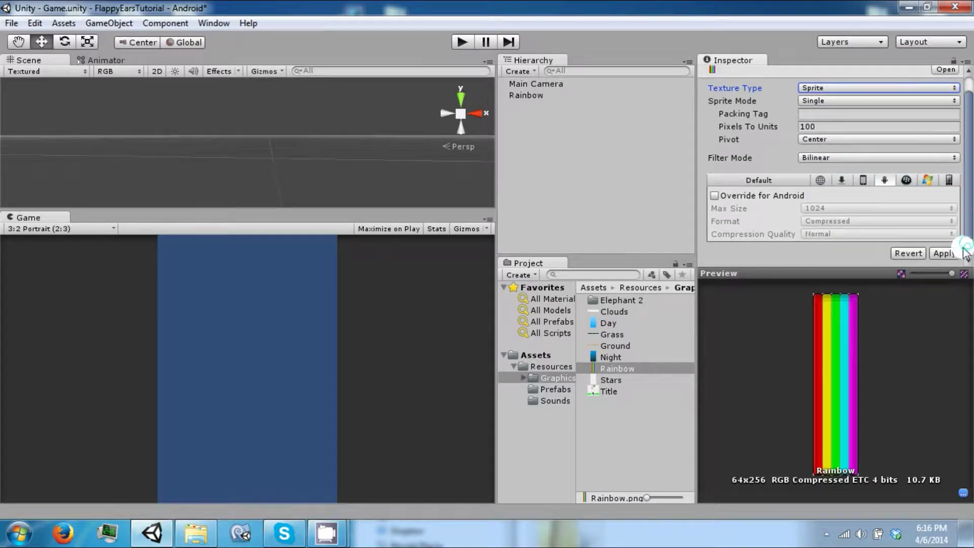
{"action": "left_click", "coordinate": [957, 253]}
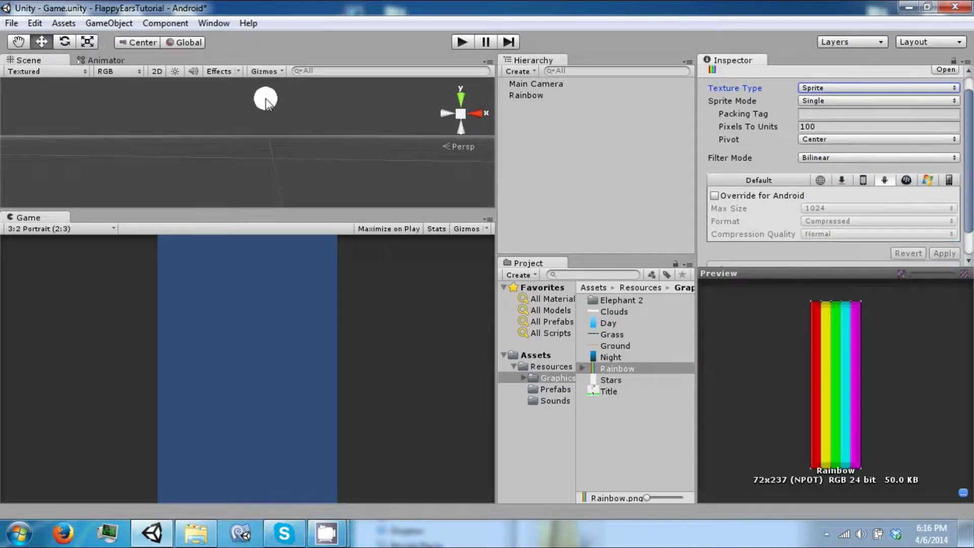
{"action": "left_click", "coordinate": [108, 23]}
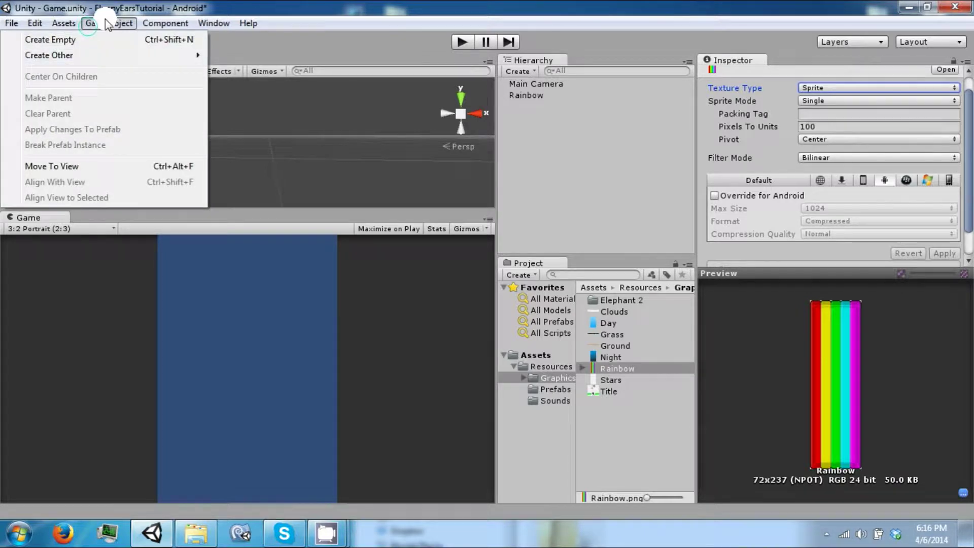
Step: Create a new sprite as a child of Rainbow, positioned at 0, 0, 0
{"action": "mouse_move", "coordinate": [127, 56]}
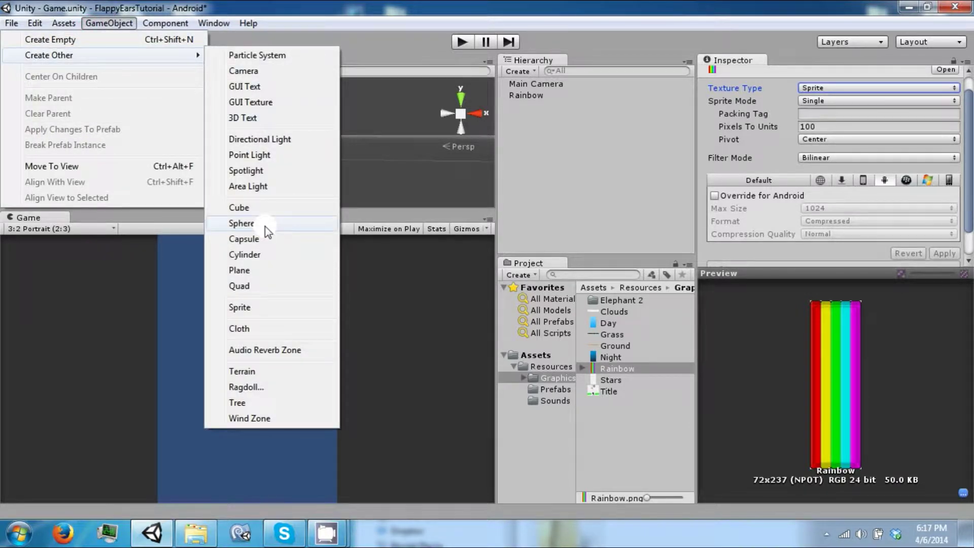
{"action": "left_click", "coordinate": [260, 307]}
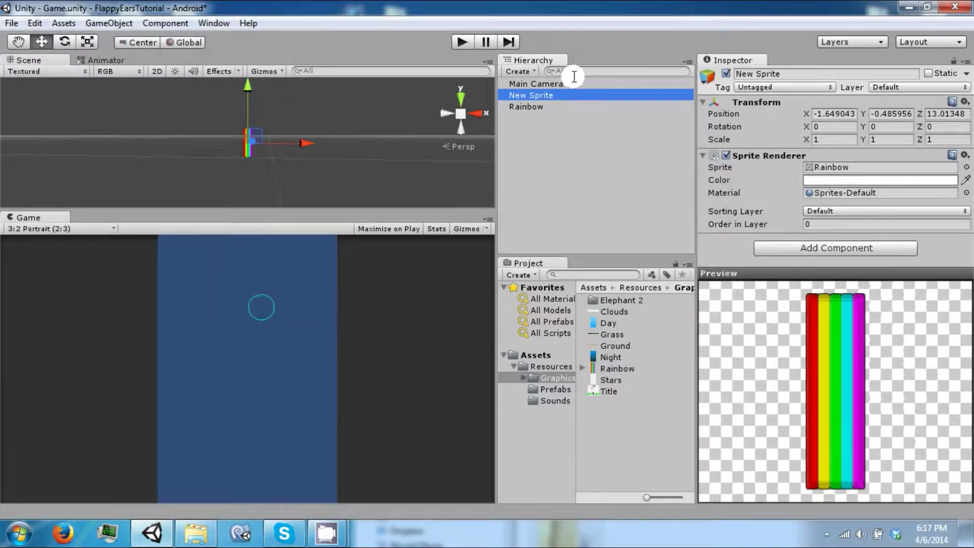
{"action": "left_click_drag", "start_coordinate": [562, 102], "coordinate": [557, 107]}
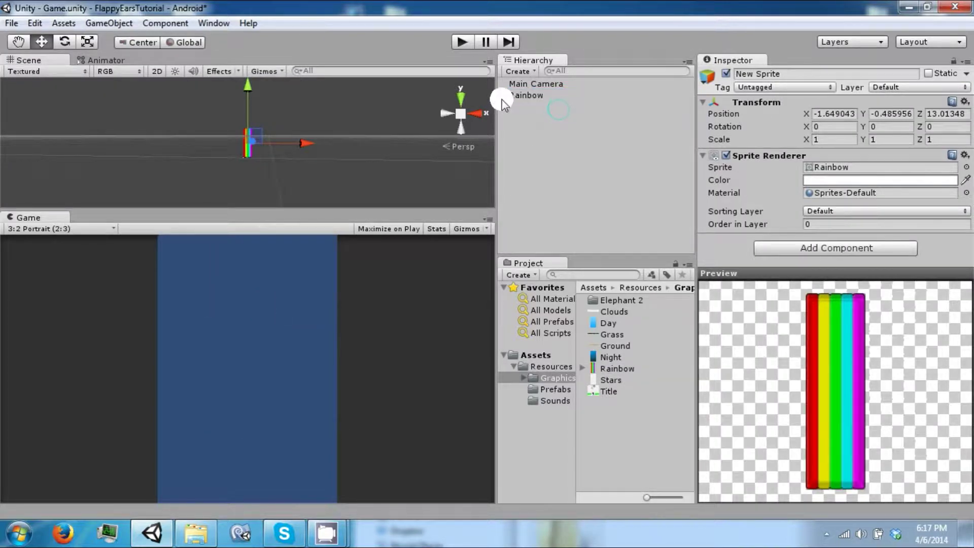
{"action": "left_click", "coordinate": [503, 97]}
{"action": "left_click", "coordinate": [843, 115]}
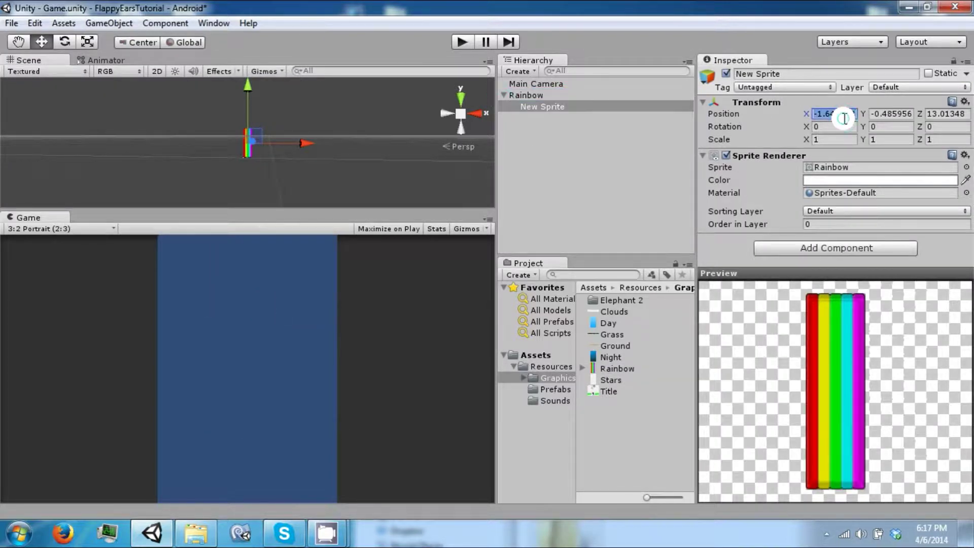
{"action": "type", "text": "0"}
{"action": "key", "text": "Tab"}
{"action": "type", "text": "0"}
{"action": "key", "text": "Tab"}
{"action": "type", "text": "0"}
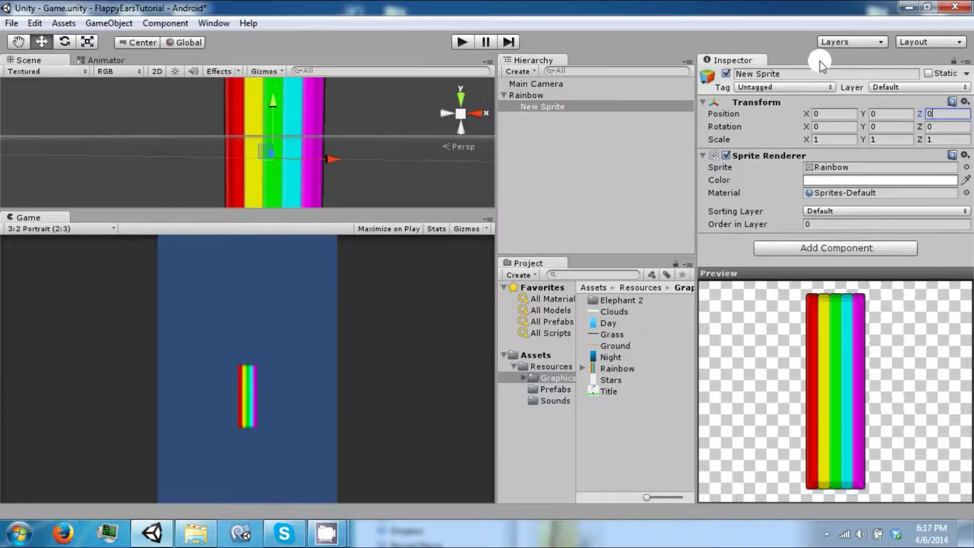
Step: Name the sprite Bottom, then duplicate it and name the copy Top
{"action": "left_click", "coordinate": [823, 74]}
{"action": "type", "text": "Bottom"}
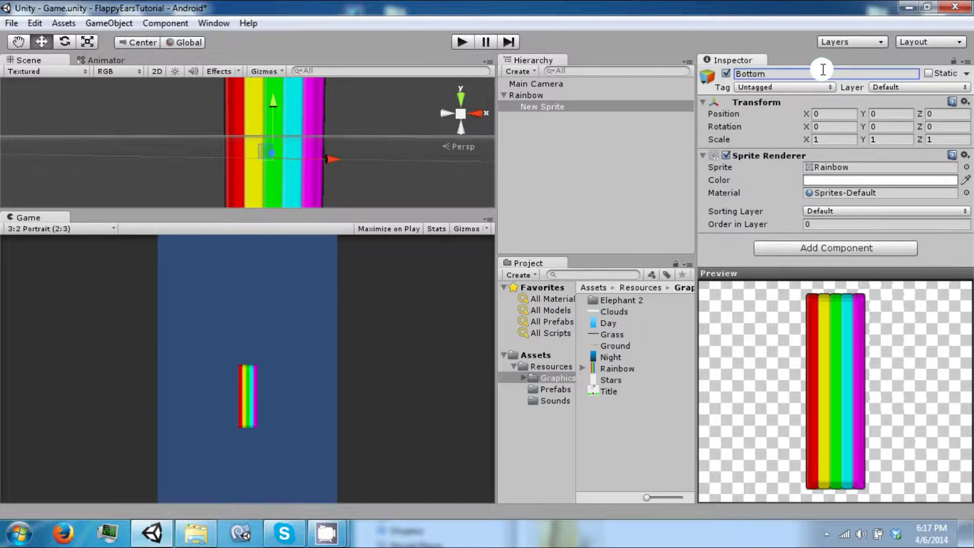
{"action": "key", "text": "Return"}
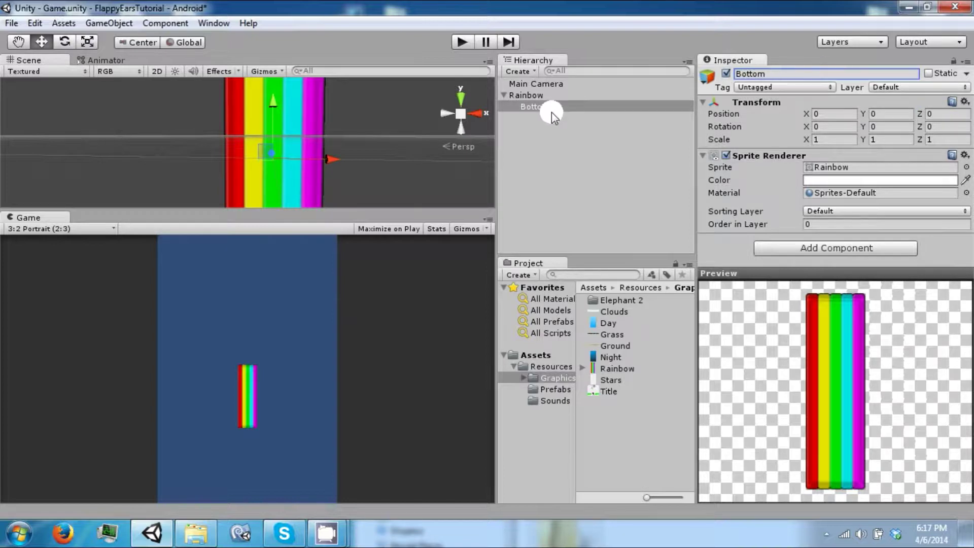
{"action": "key", "text": "ctrl+d"}
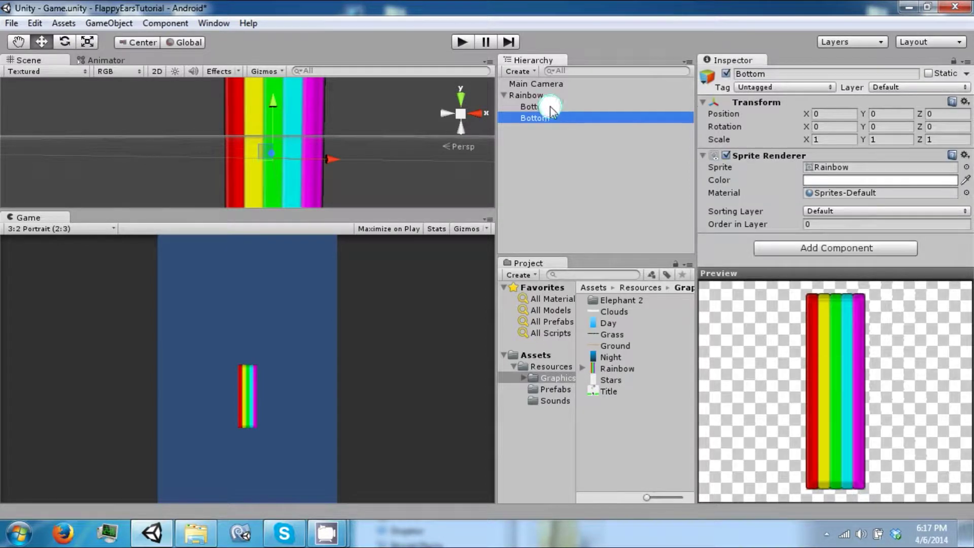
{"action": "left_click", "coordinate": [794, 75]}
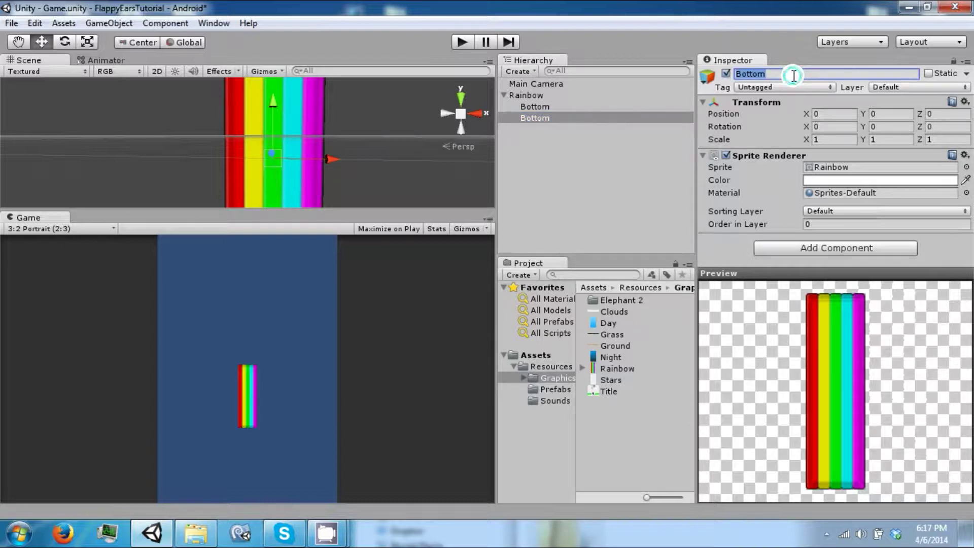
{"action": "type", "text": "Top"}
{"action": "left_click", "coordinate": [466, 154]}
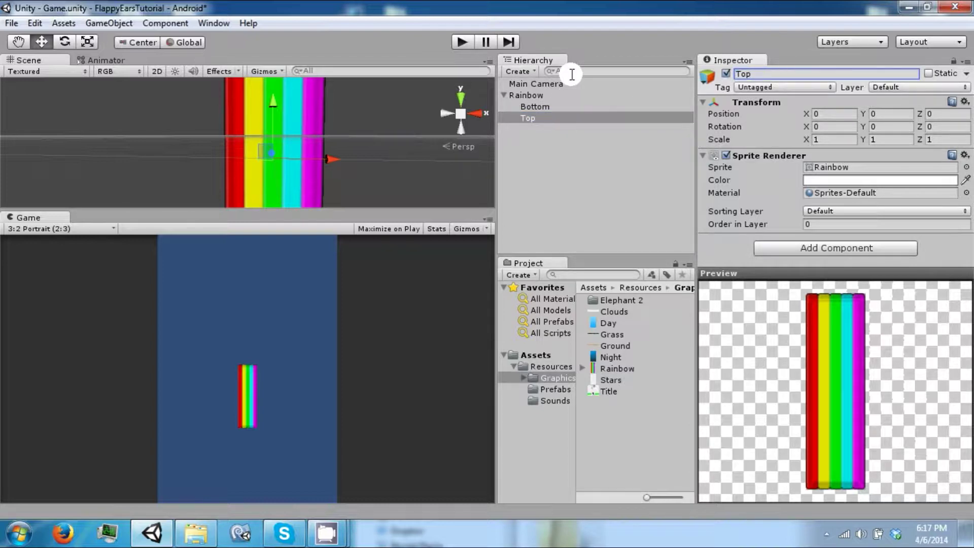
{"action": "left_click", "coordinate": [559, 106]}
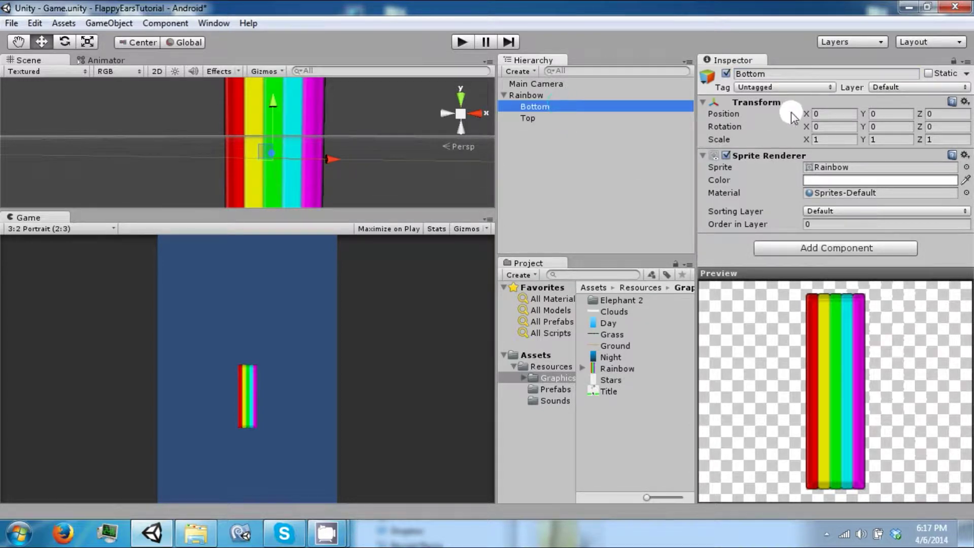
Step: Scale the Rainbow parent to 2 on X and Y and frame it in the scene
{"action": "left_click", "coordinate": [635, 93]}
{"action": "left_click", "coordinate": [830, 139]}
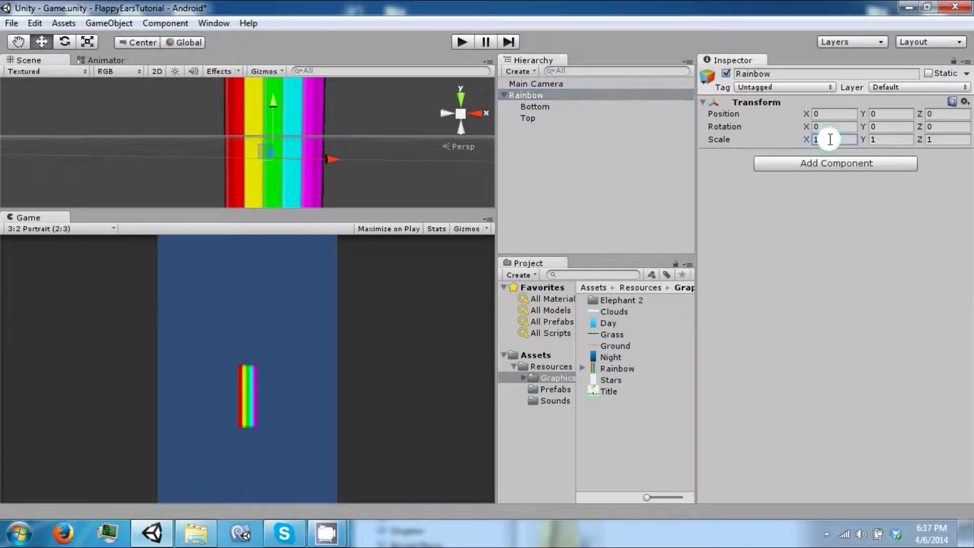
{"action": "type", "text": "22"}
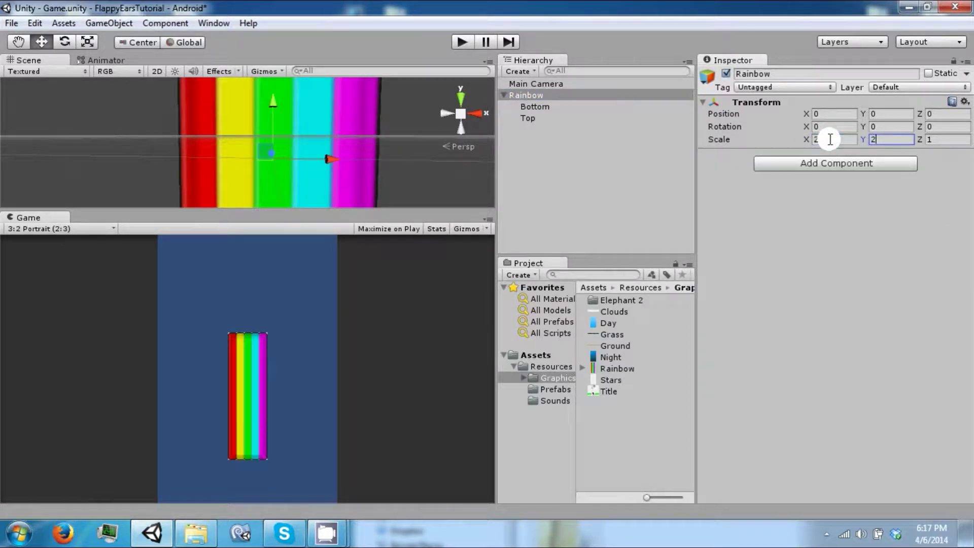
{"action": "double_click", "coordinate": [536, 94]}
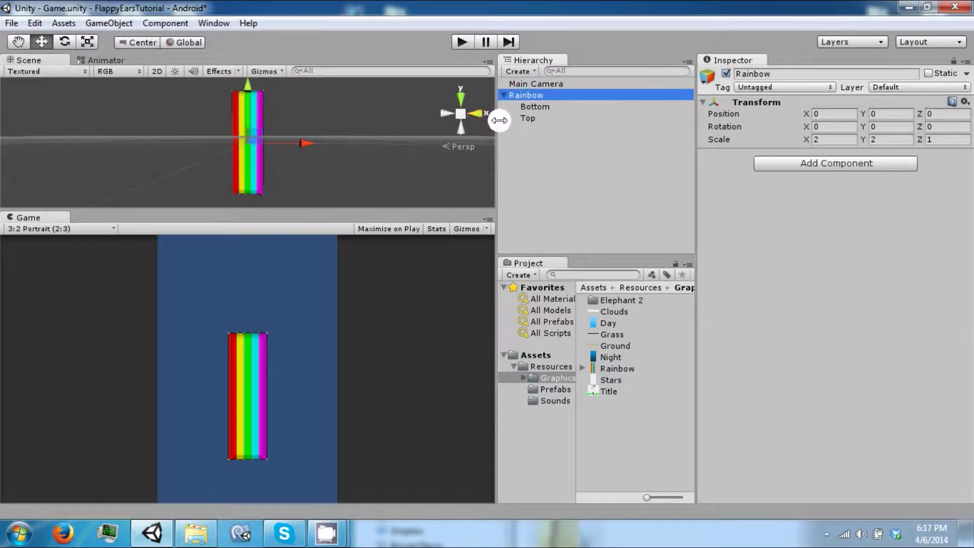
Step: Drag Bottom down to Y -1.601245 and Top up to Y 2.271153
{"action": "left_click", "coordinate": [535, 106]}
{"action": "left_click", "coordinate": [256, 96]}
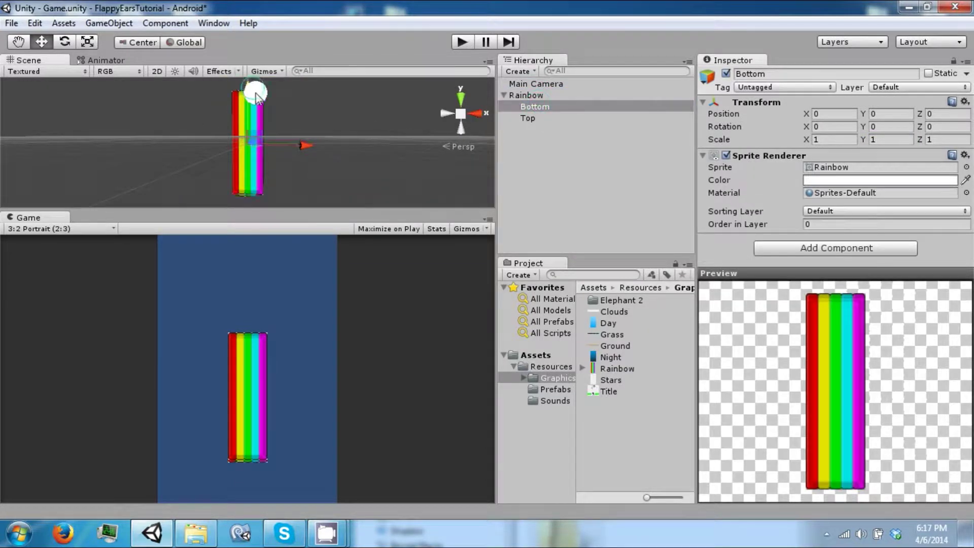
{"action": "left_click_drag", "start_coordinate": [256, 95], "coordinate": [258, 161]}
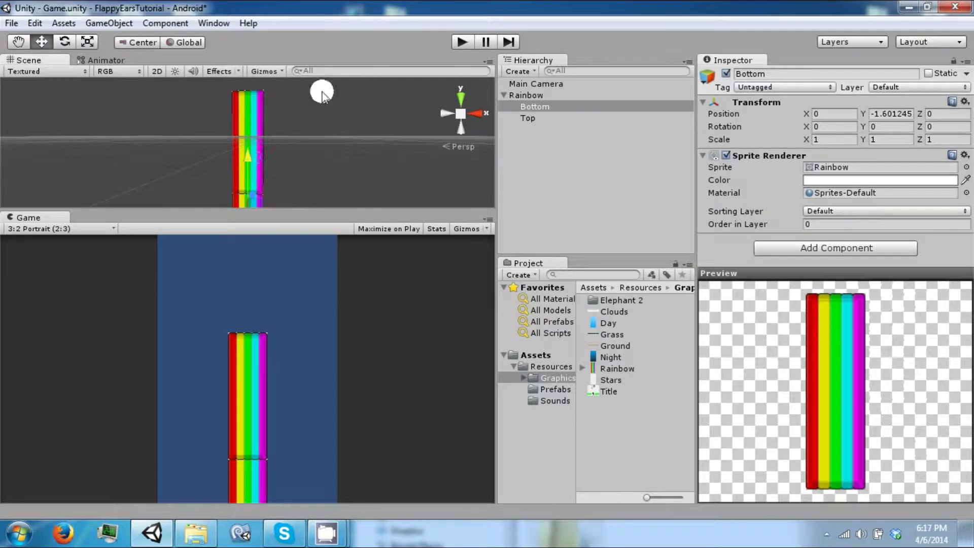
{"action": "left_click", "coordinate": [548, 120]}
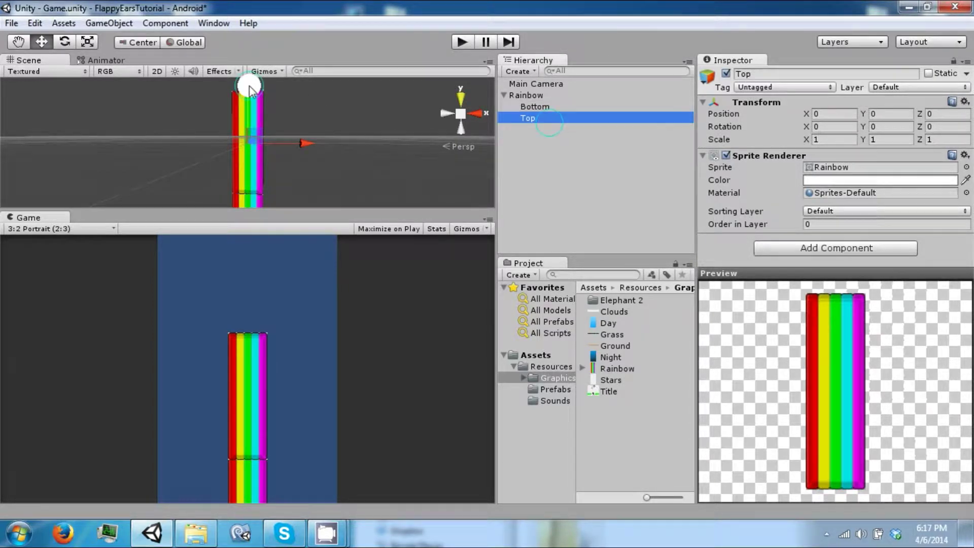
{"action": "left_click_drag", "start_coordinate": [249, 89], "coordinate": [252, 517]}
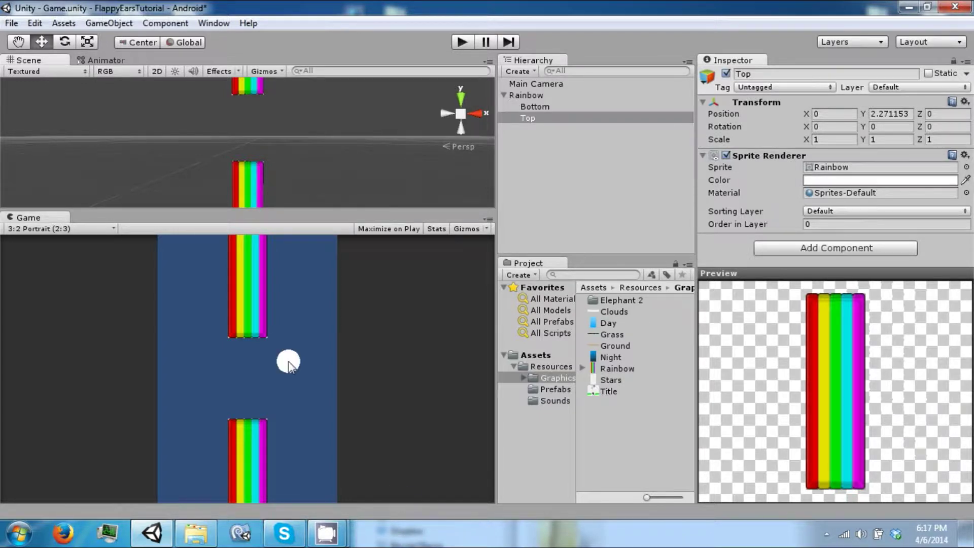
Step: Shift the whole Rainbow pair vertically in the Scene view
{"action": "left_click", "coordinate": [538, 94]}
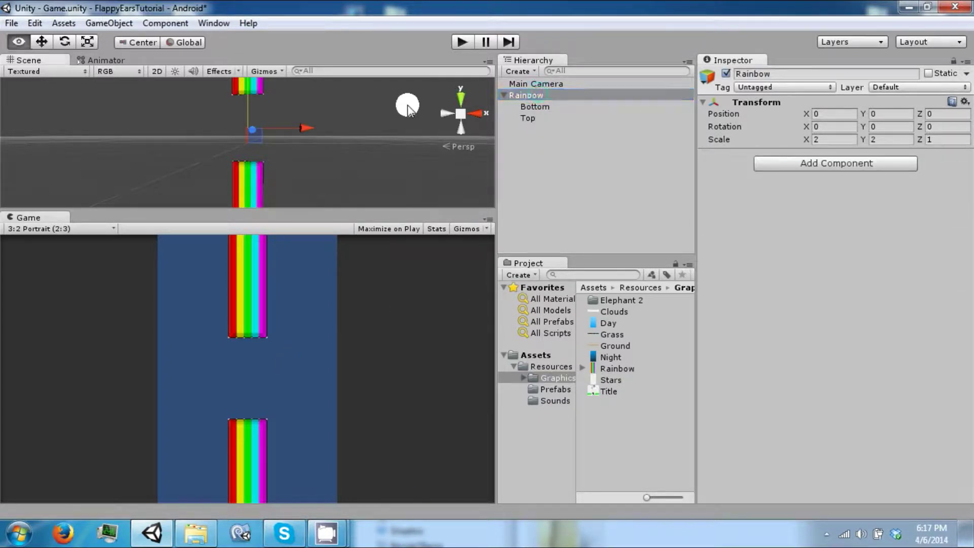
{"action": "left_click_drag", "start_coordinate": [405, 105], "coordinate": [389, 100], "text": "alt"}
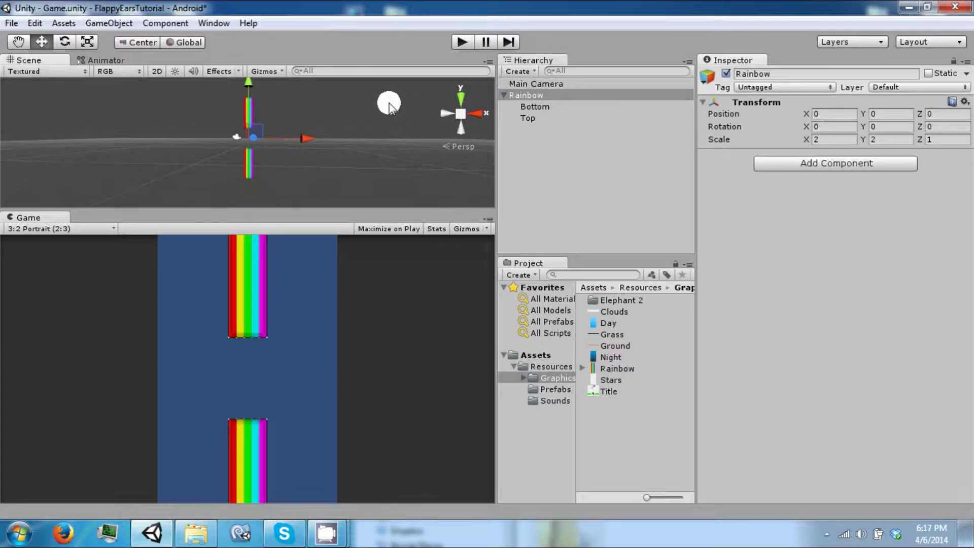
{"action": "mouse_move", "coordinate": [250, 88]}
{"action": "left_mouse_down"}
{"action": "mouse_move", "coordinate": [253, 96]}
{"action": "mouse_move", "coordinate": [257, 64]}
{"action": "mouse_move", "coordinate": [256, 100]}
{"action": "mouse_move", "coordinate": [258, 71]}
{"action": "left_mouse_up"}
Step: Set the vertical scale of Bottom and Top to 3
{"action": "left_click", "coordinate": [537, 106]}
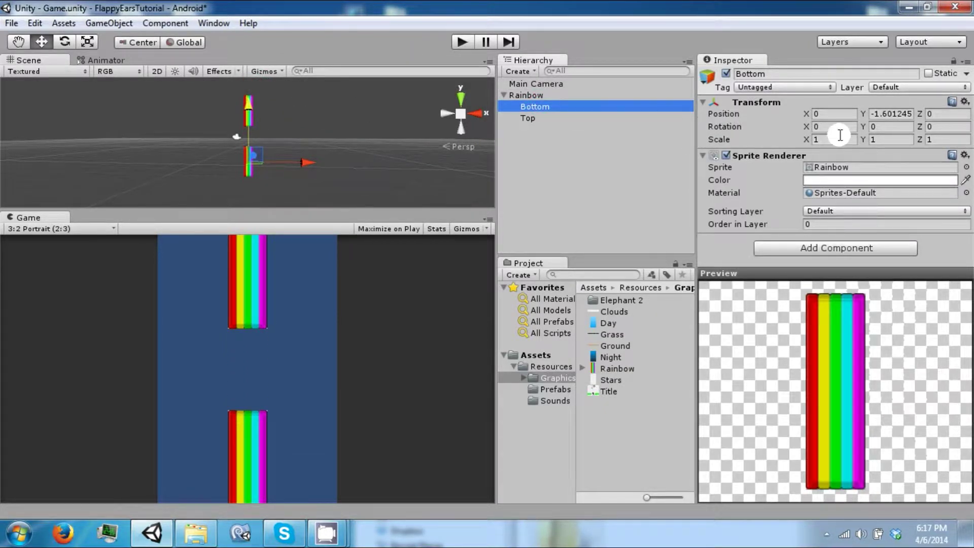
{"action": "left_click", "coordinate": [879, 139]}
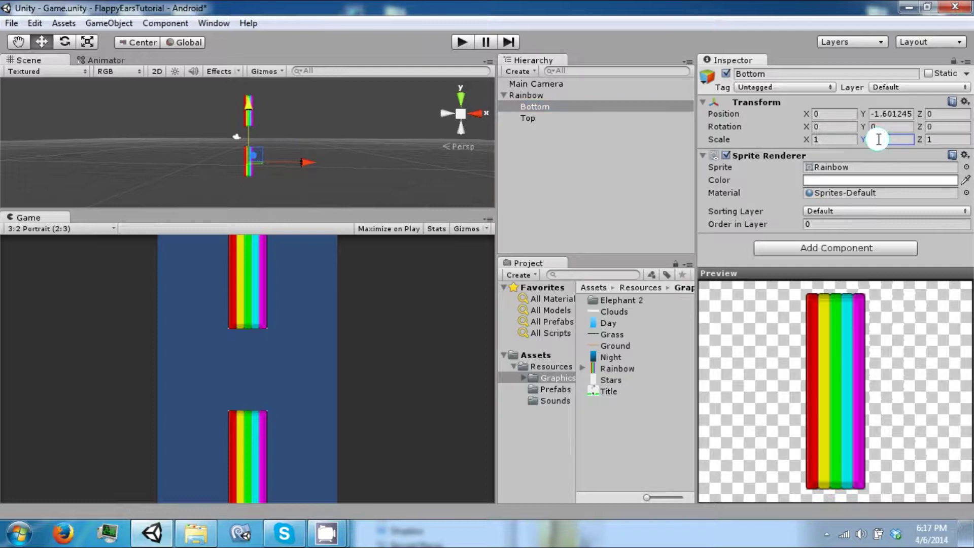
{"action": "type", "text": "10"}
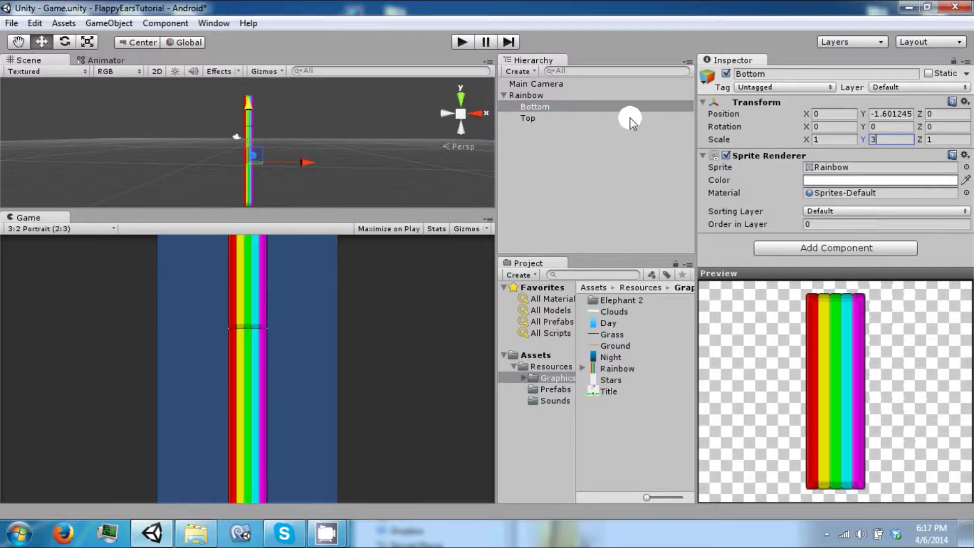
{"action": "left_click", "coordinate": [629, 117]}
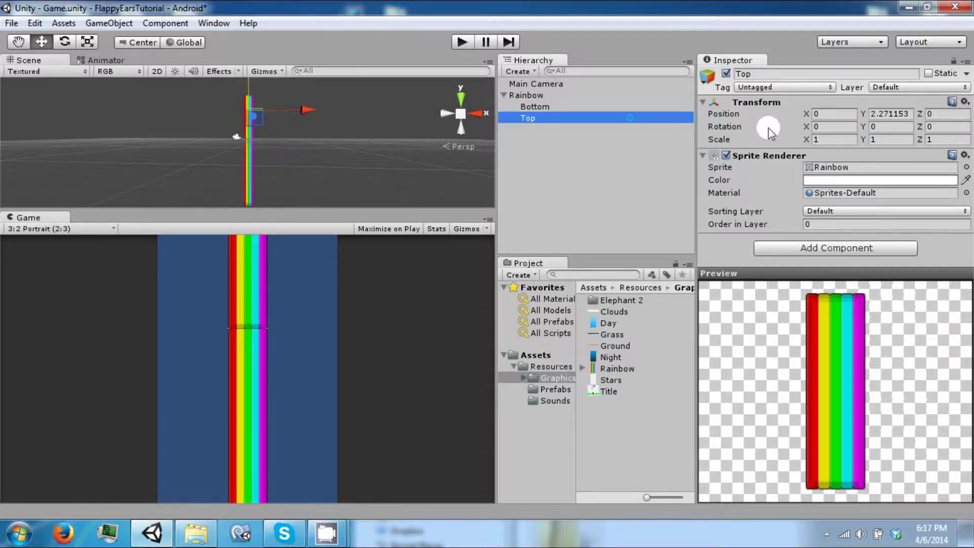
{"action": "left_click", "coordinate": [893, 141]}
{"action": "type", "text": "3"}
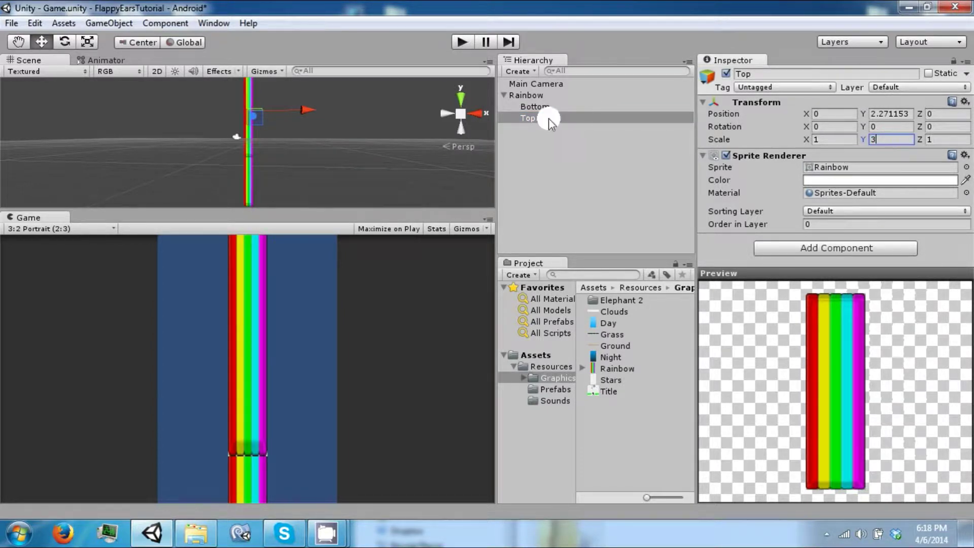
Step: Lower Bottom, raise Top, and move the Rainbow pair upward
{"action": "left_click", "coordinate": [546, 108]}
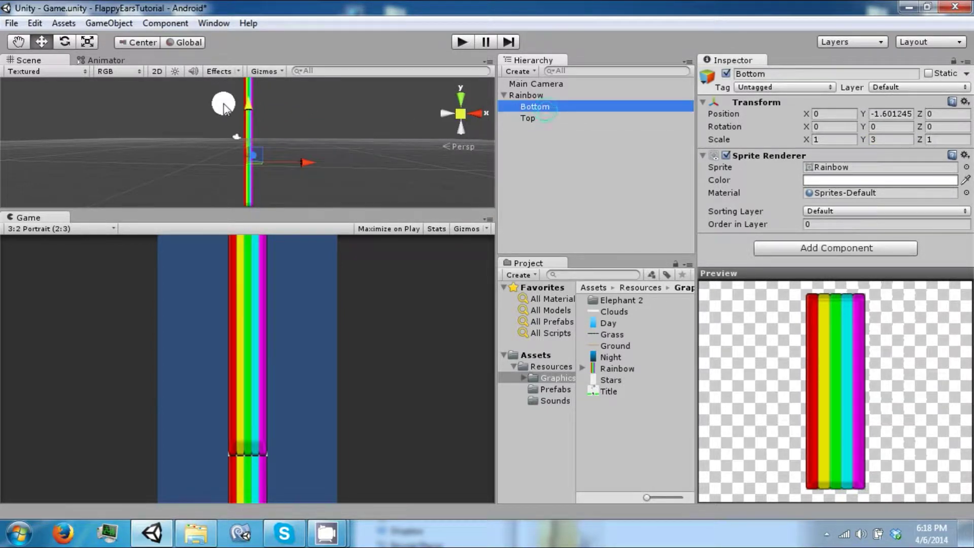
{"action": "left_click_drag", "start_coordinate": [248, 101], "coordinate": [245, 153]}
{"action": "left_click", "coordinate": [512, 119]}
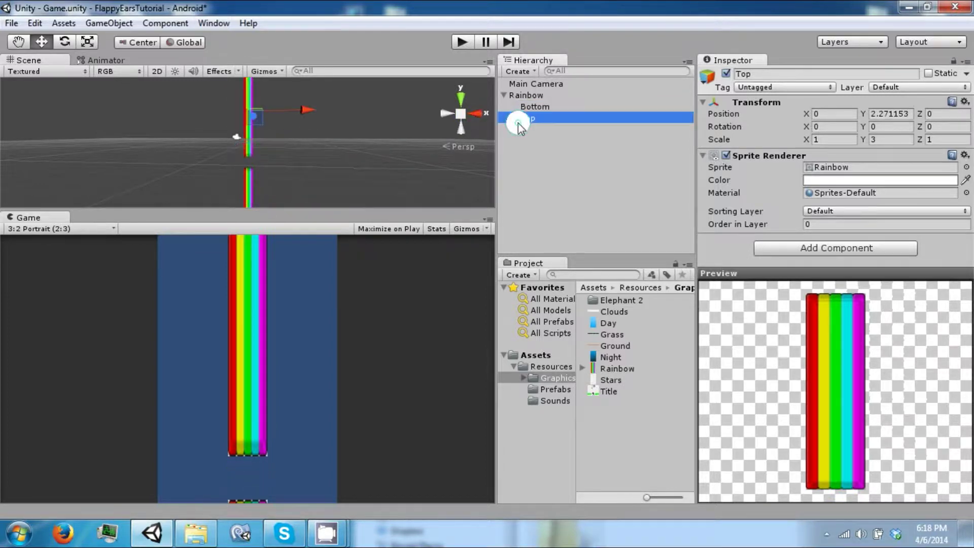
{"action": "left_click_drag", "start_coordinate": [257, 113], "coordinate": [253, 77]}
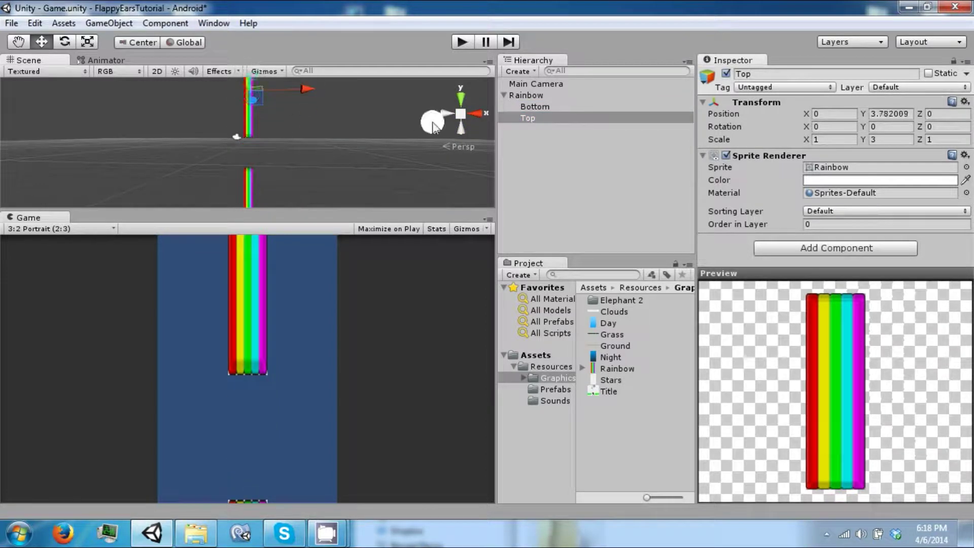
{"action": "left_click", "coordinate": [543, 107]}
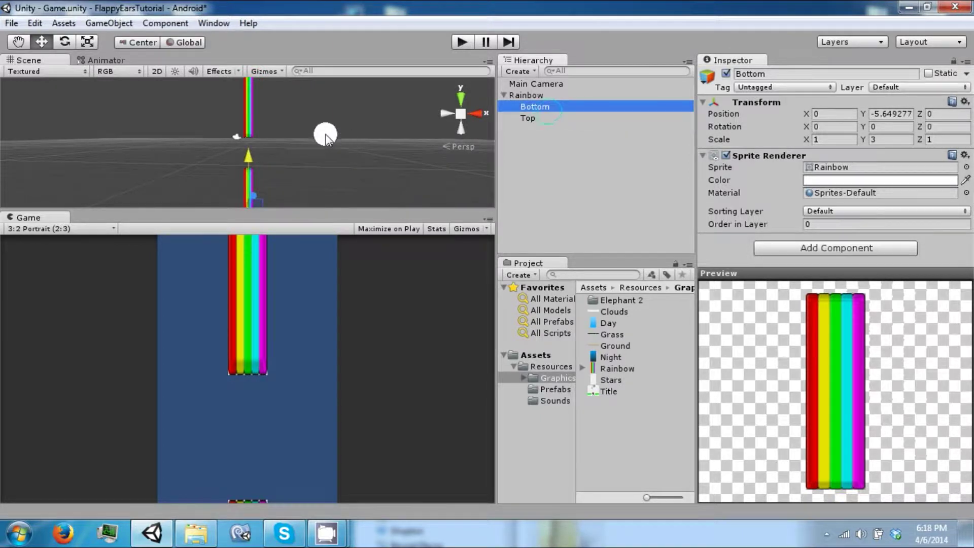
{"action": "left_click", "coordinate": [547, 95]}
{"action": "left_click_drag", "start_coordinate": [252, 126], "coordinate": [253, 108]}
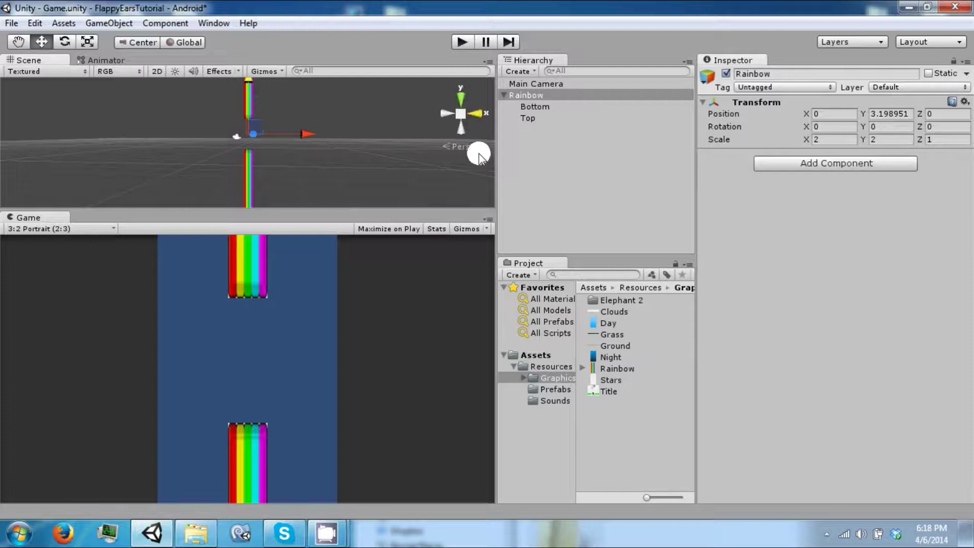
Step: Nudge Top down to narrow the gap, leaving Bottom at Y -5.649277 and Top at 3.245142
{"action": "left_click", "coordinate": [595, 107]}
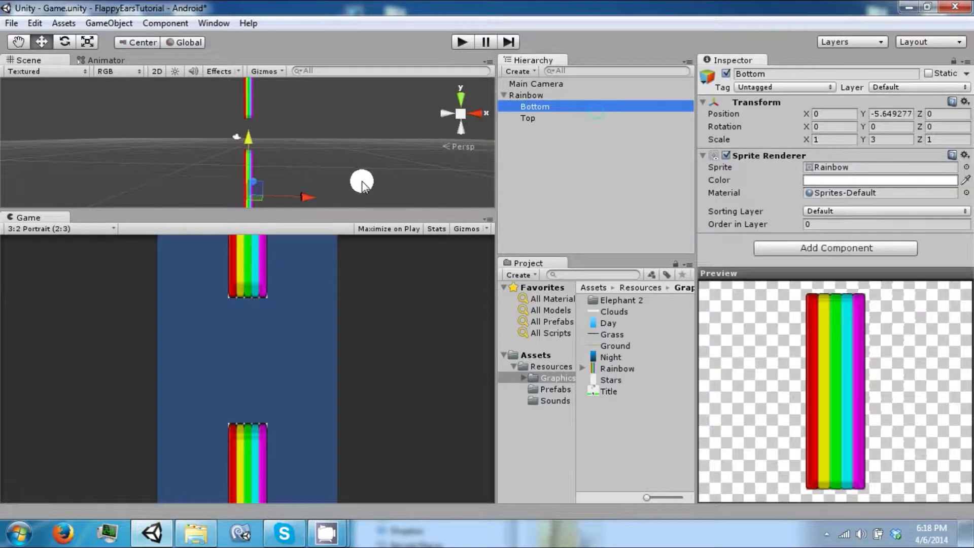
{"action": "left_click", "coordinate": [531, 118]}
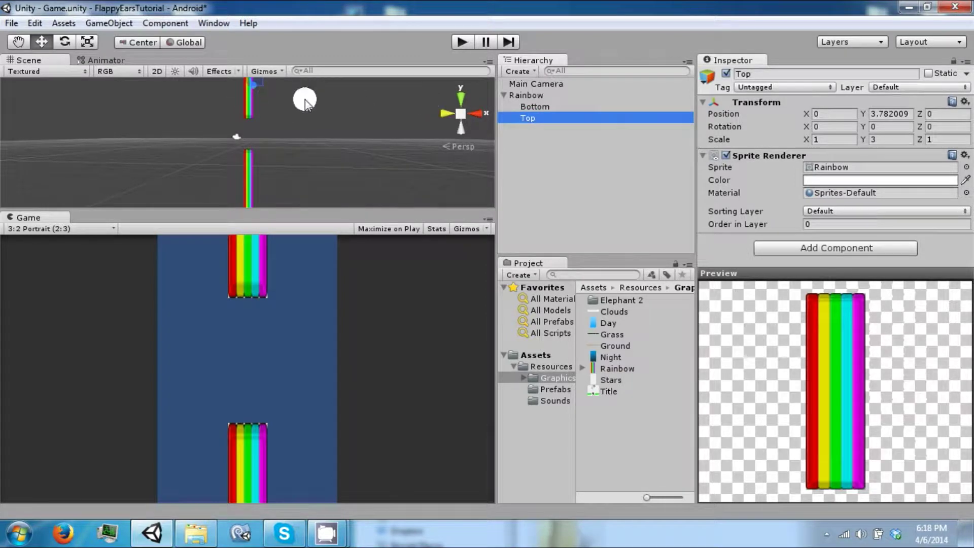
{"action": "left_click_drag", "start_coordinate": [305, 98], "coordinate": [305, 100], "text": "alt"}
{"action": "left_click_drag", "start_coordinate": [247, 93], "coordinate": [250, 89]}
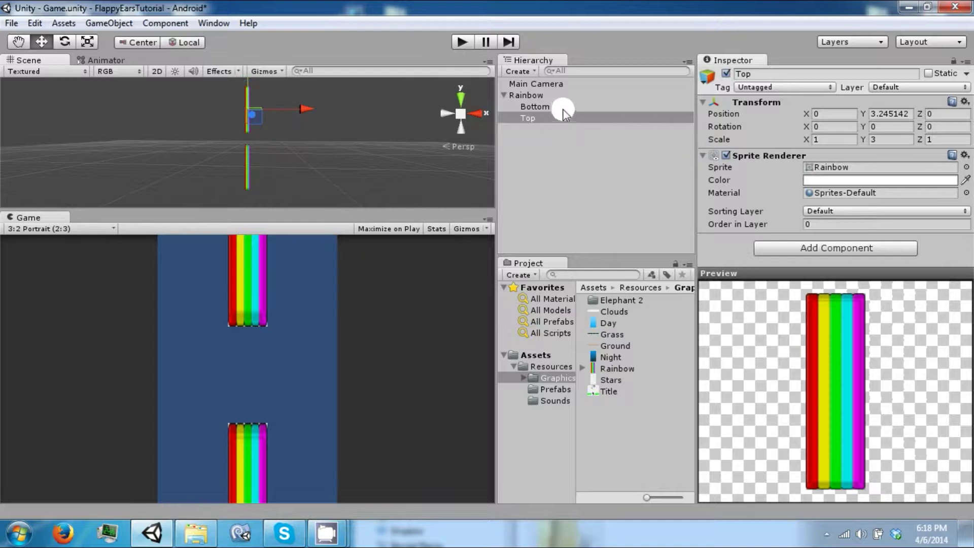
{"action": "left_click", "coordinate": [561, 95]}
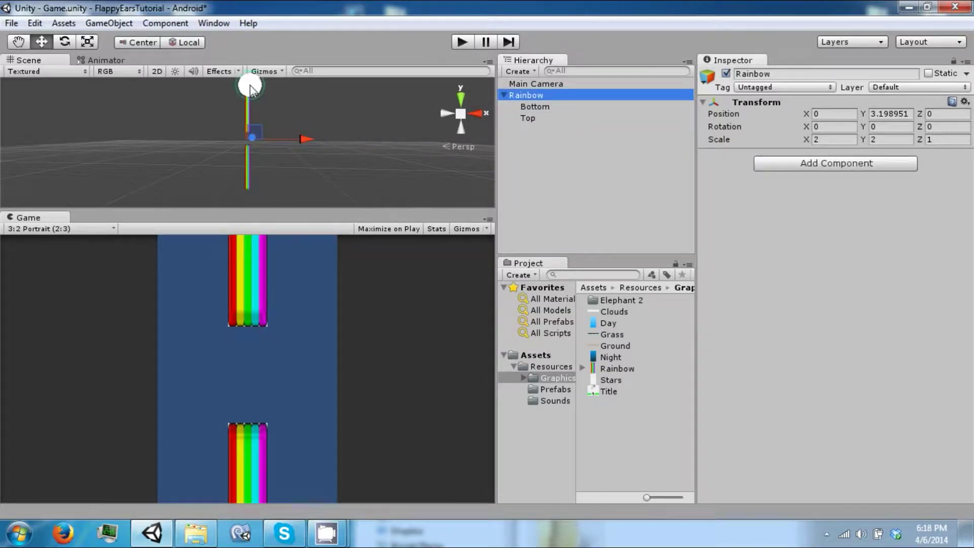
Step: Drag the Rainbow pair up, then reset its Y position to 0
{"action": "mouse_move", "coordinate": [249, 86]}
{"action": "left_mouse_down"}
{"action": "mouse_move", "coordinate": [259, 98]}
{"action": "mouse_move", "coordinate": [268, 77]}
{"action": "mouse_move", "coordinate": [265, 96]}
{"action": "mouse_move", "coordinate": [265, 77]}
{"action": "left_mouse_up"}
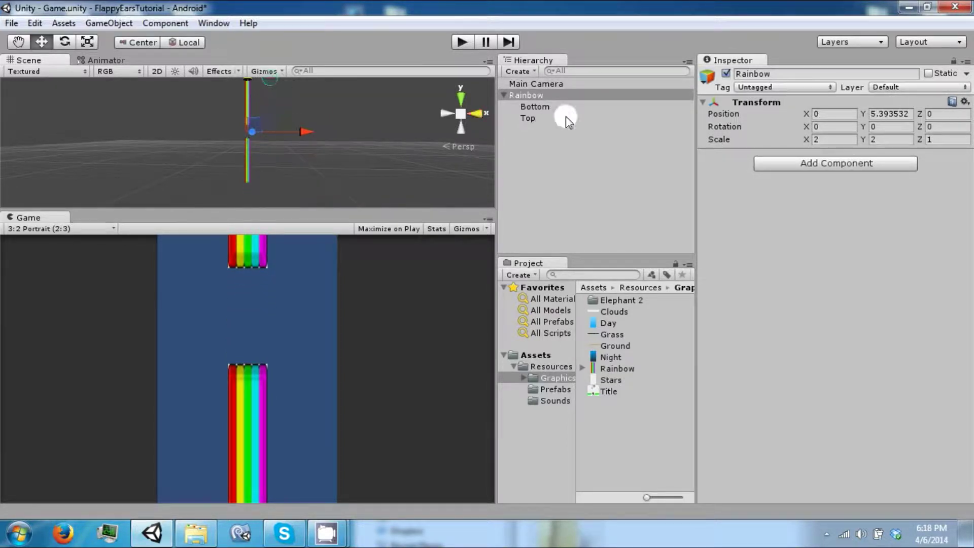
{"action": "key", "text": "BackSpace"}
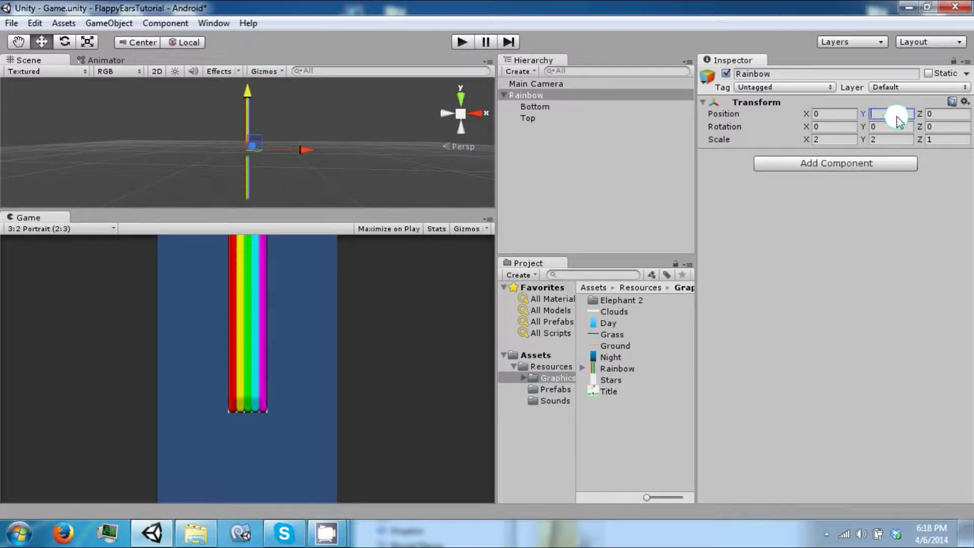
Step: Give Top and Bottom trial Y positions of 3 and -3
{"action": "left_click", "coordinate": [663, 109]}
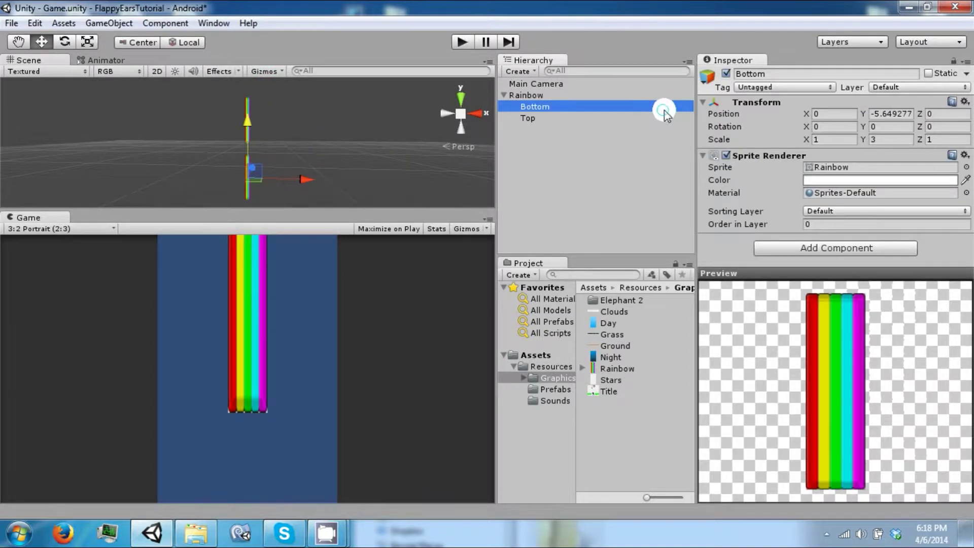
{"action": "left_click", "coordinate": [641, 121]}
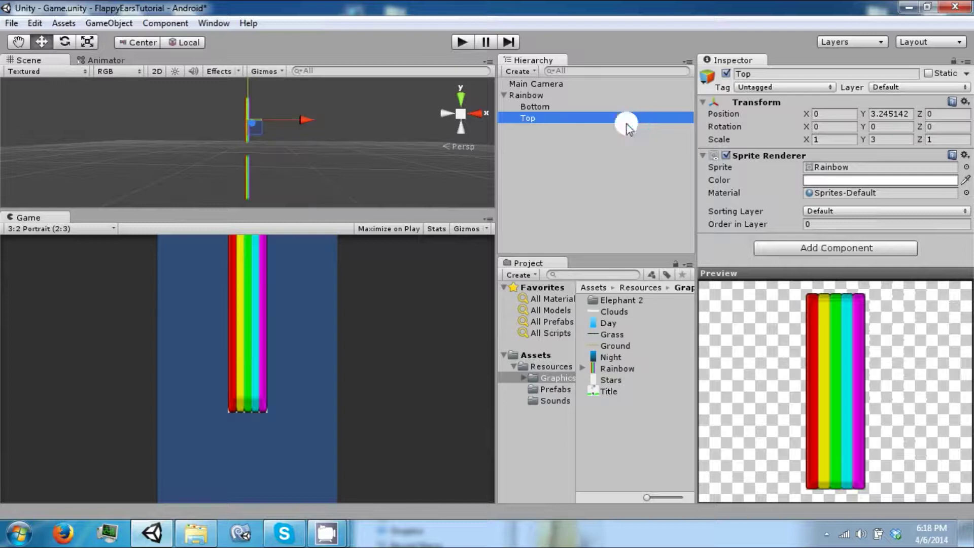
{"action": "left_click", "coordinate": [887, 113]}
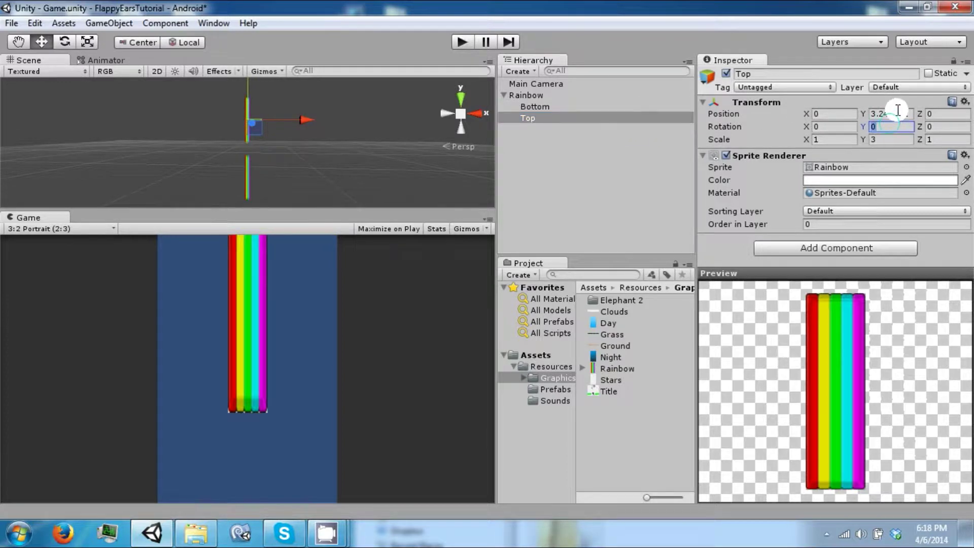
{"action": "type", "text": "3"}
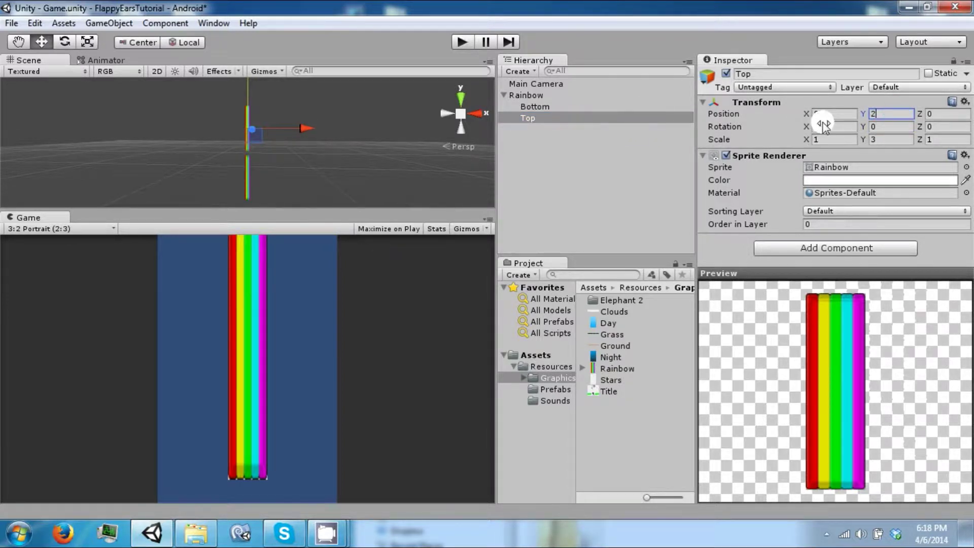
{"action": "key", "text": "BackSpace"}
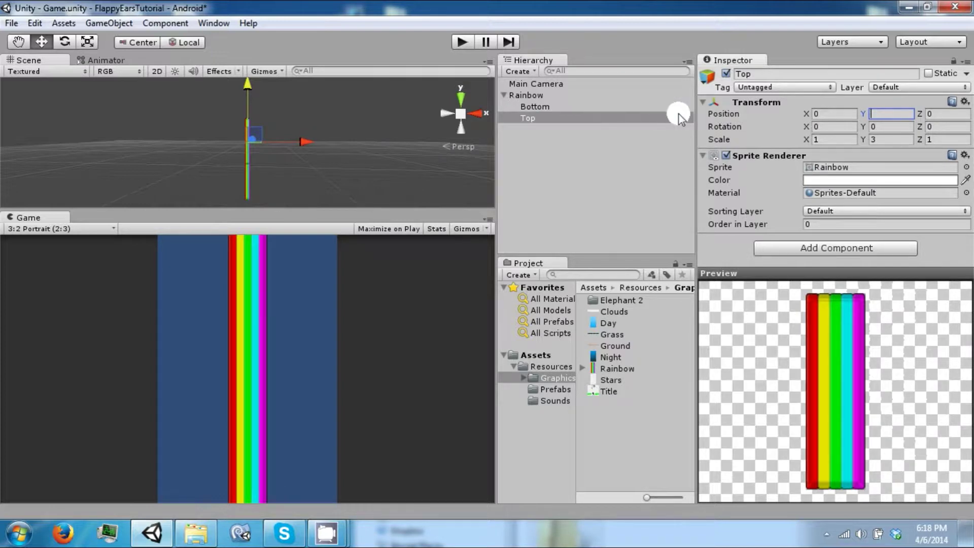
{"action": "left_click", "coordinate": [615, 108]}
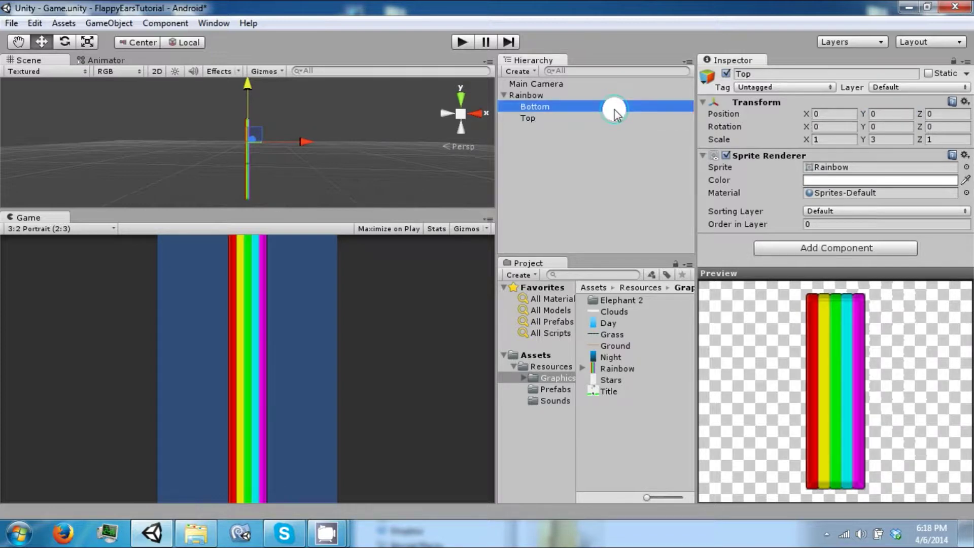
{"action": "left_click", "coordinate": [901, 118]}
{"action": "type", "text": "0"}
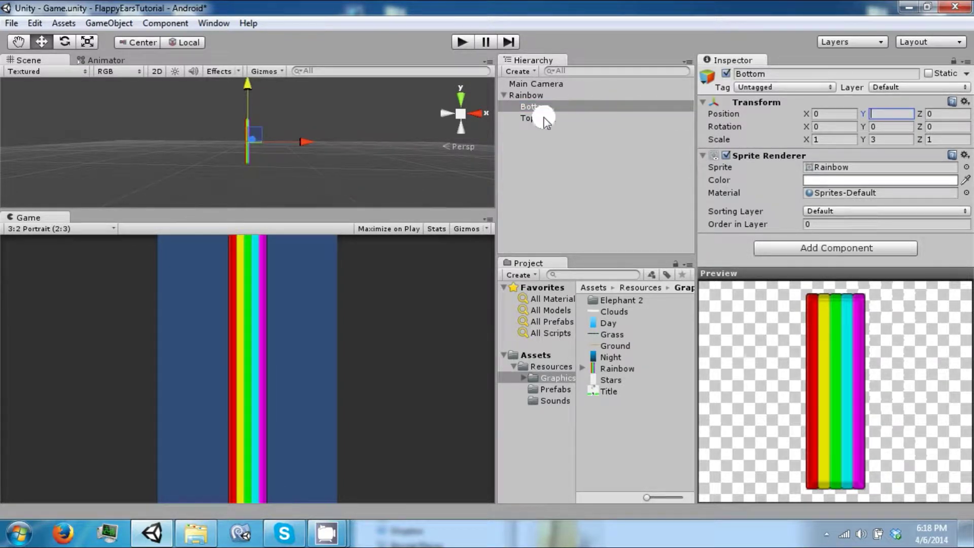
{"action": "left_click", "coordinate": [818, 131]}
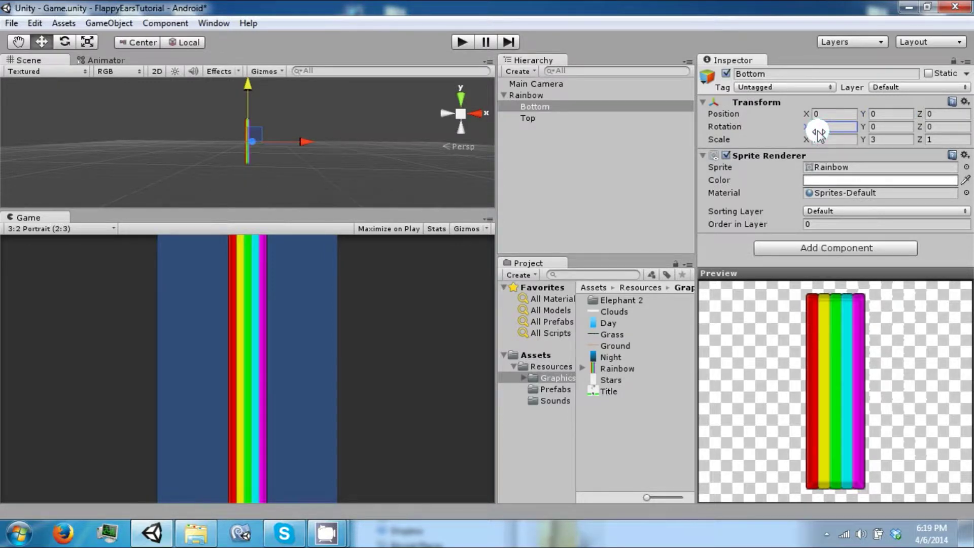
{"action": "left_click", "coordinate": [912, 114]}
{"action": "type", "text": "-3"}
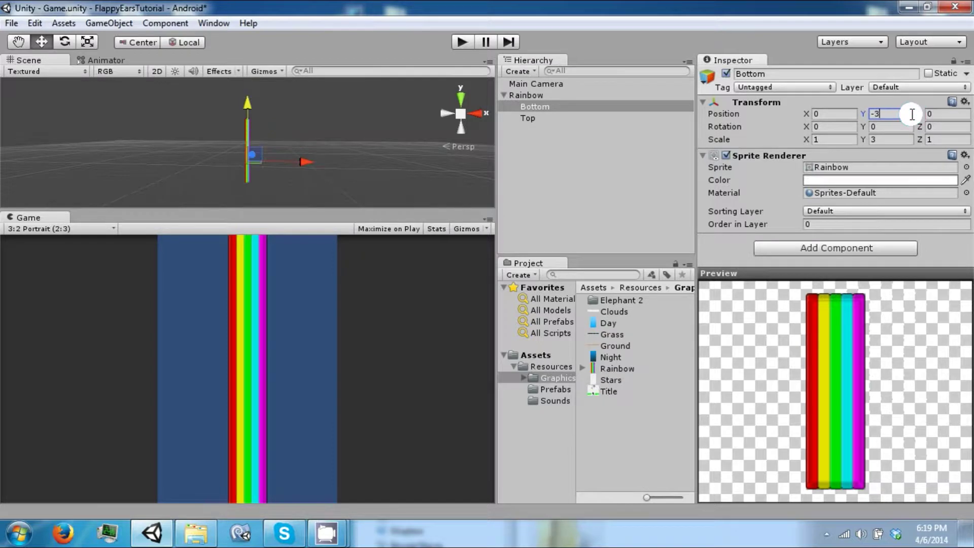
Step: Raise Top higher, setting its Y position to 4
{"action": "left_click", "coordinate": [651, 117]}
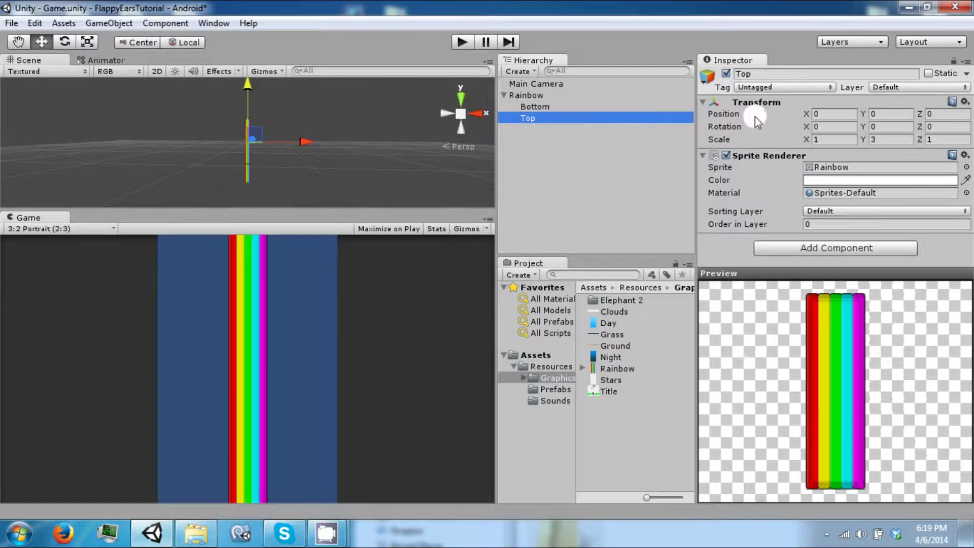
{"action": "left_click", "coordinate": [884, 112]}
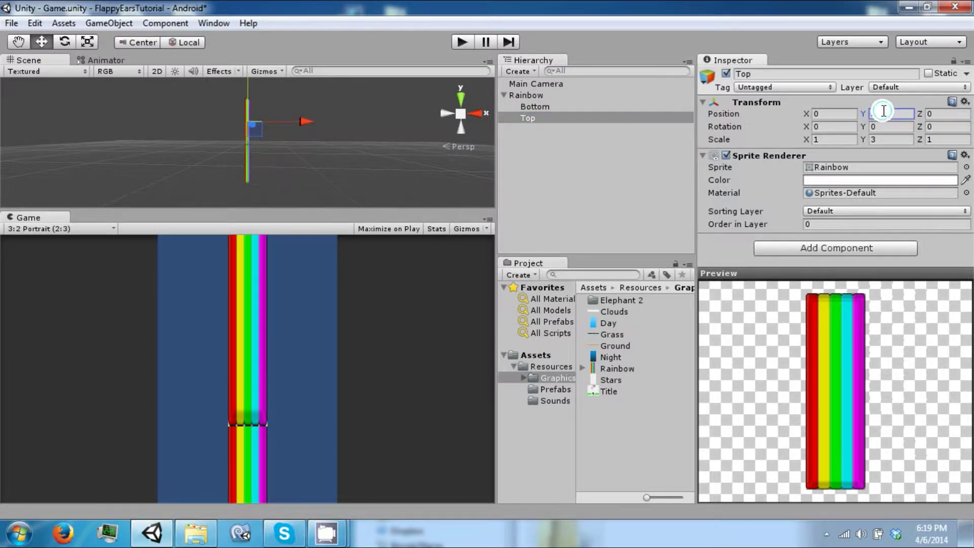
{"action": "type", "text": "3"}
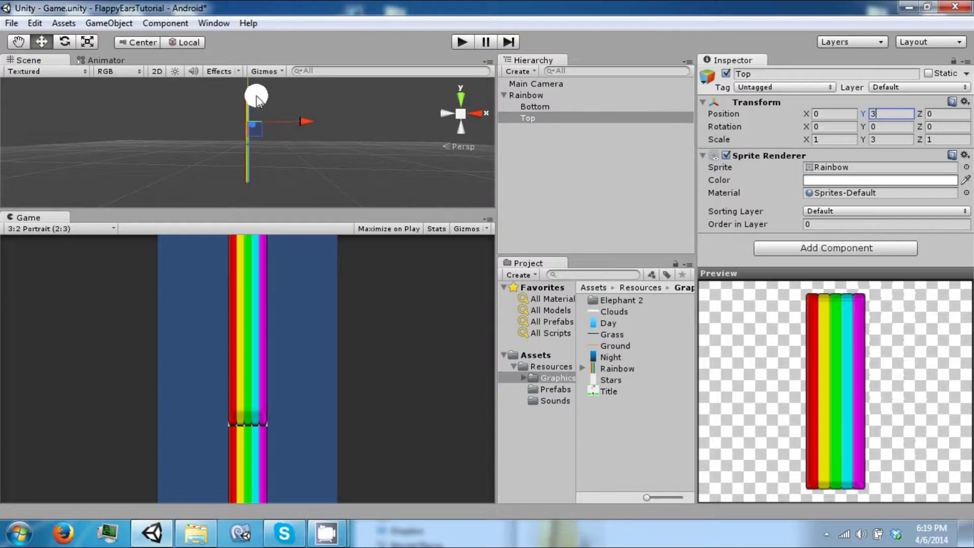
{"action": "left_click_drag", "start_coordinate": [248, 90], "coordinate": [251, 78]}
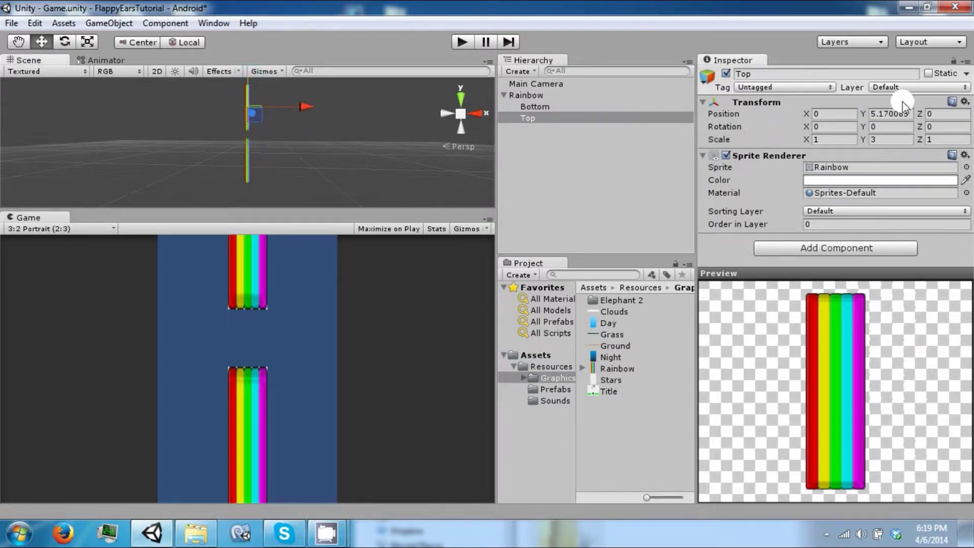
{"action": "type", "text": "4"}
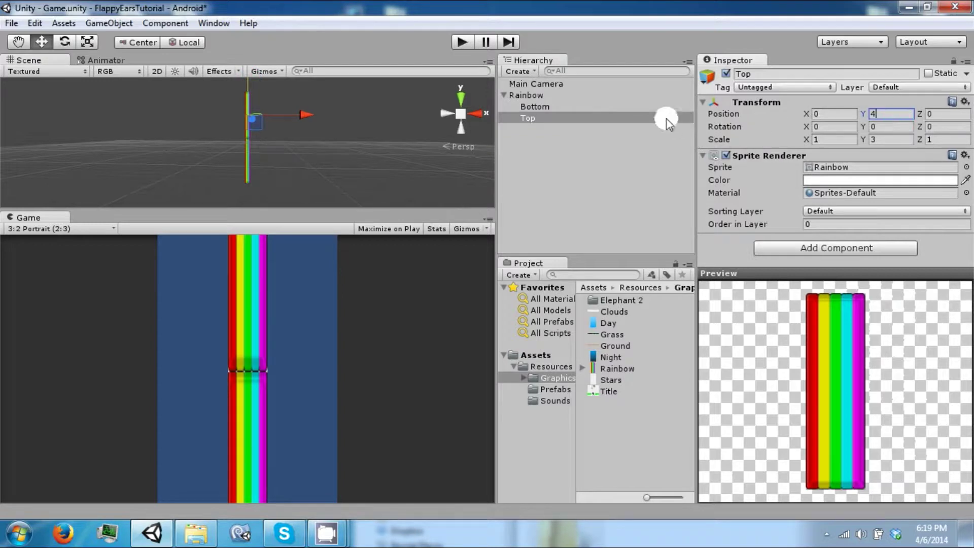
Step: Set Bottom's Y position to -4.5
{"action": "left_click", "coordinate": [650, 107]}
{"action": "left_click", "coordinate": [900, 115]}
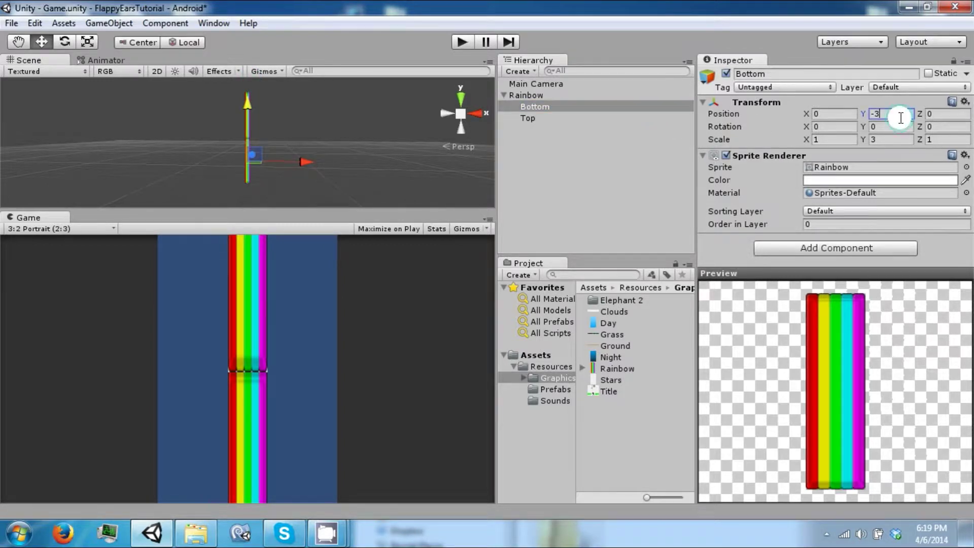
{"action": "type", "text": "-4"}
{"action": "key", "text": "BackSpace"}
{"action": "type", "text": "5"}
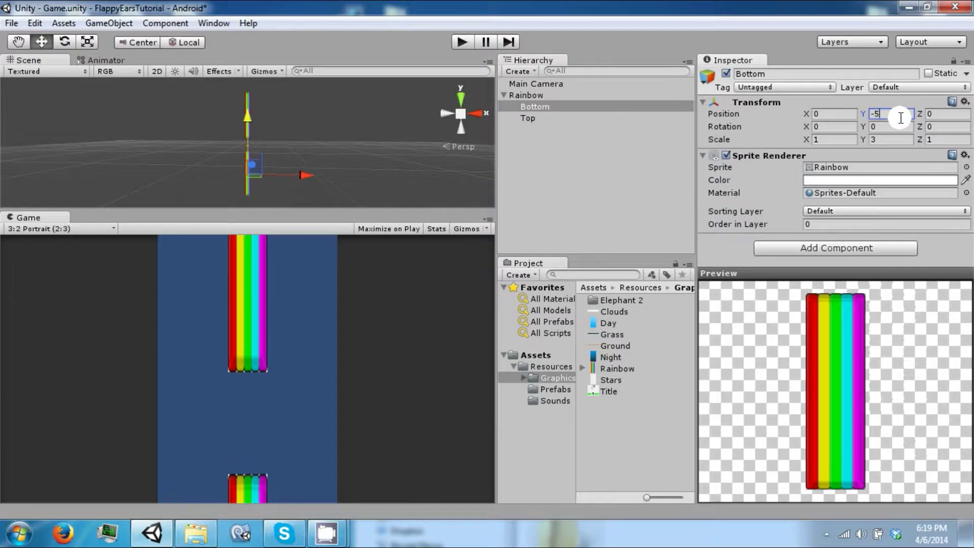
{"action": "key", "text": "BackSpace"}
{"action": "type", "text": "4"}
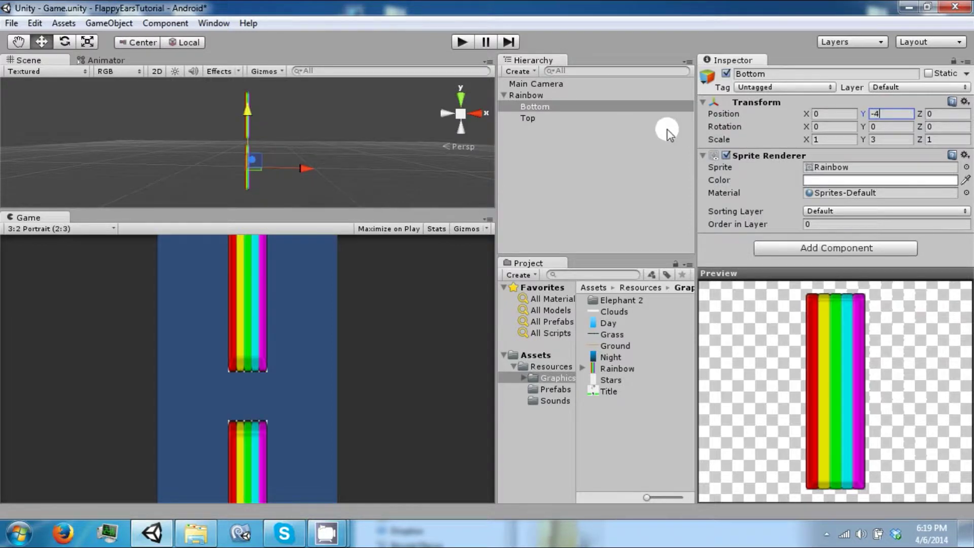
{"action": "type", "text": ".5"}
{"action": "left_click", "coordinate": [556, 109]}
{"action": "left_click", "coordinate": [874, 113]}
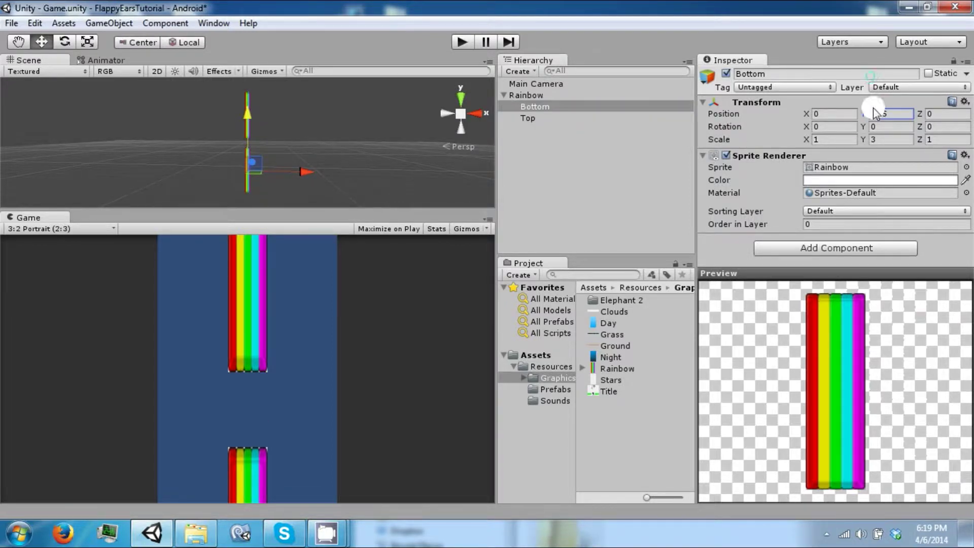
Step: Set Top's Y position to 4.5
{"action": "left_click", "coordinate": [650, 118]}
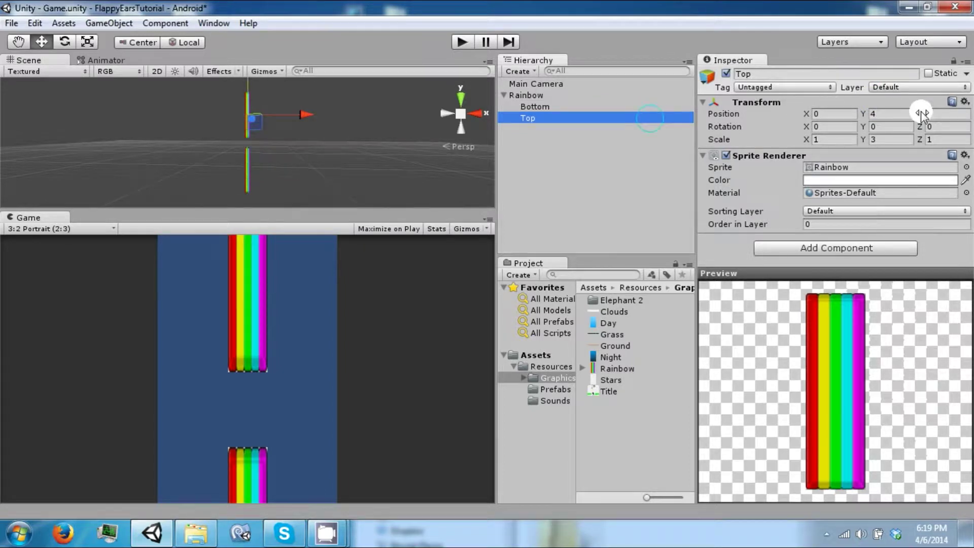
{"action": "left_click", "coordinate": [904, 117]}
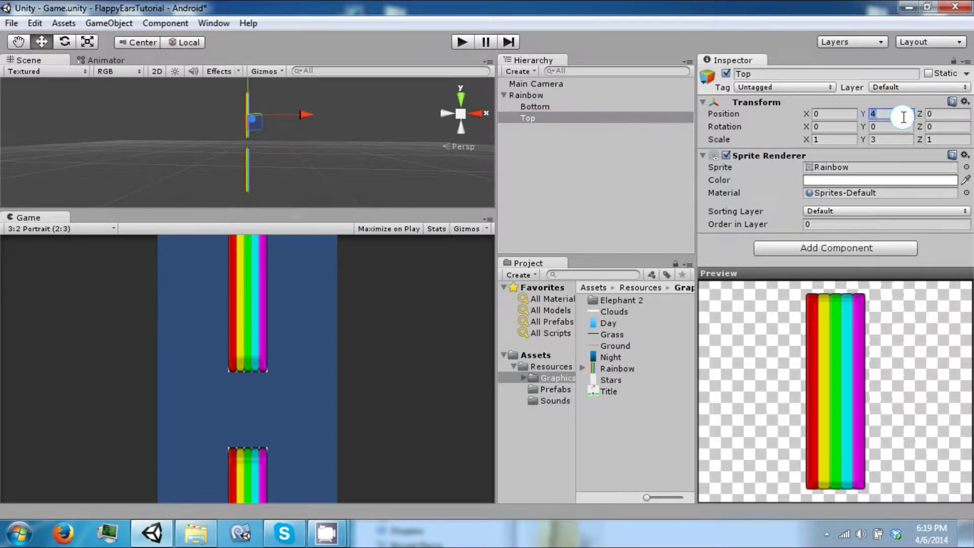
{"action": "type", "text": ".5"}
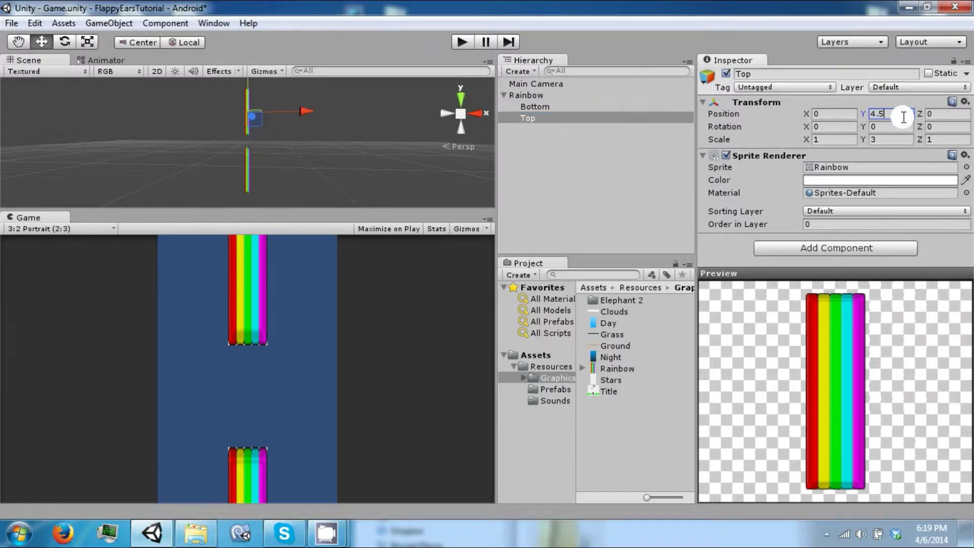
{"action": "left_click", "coordinate": [537, 96]}
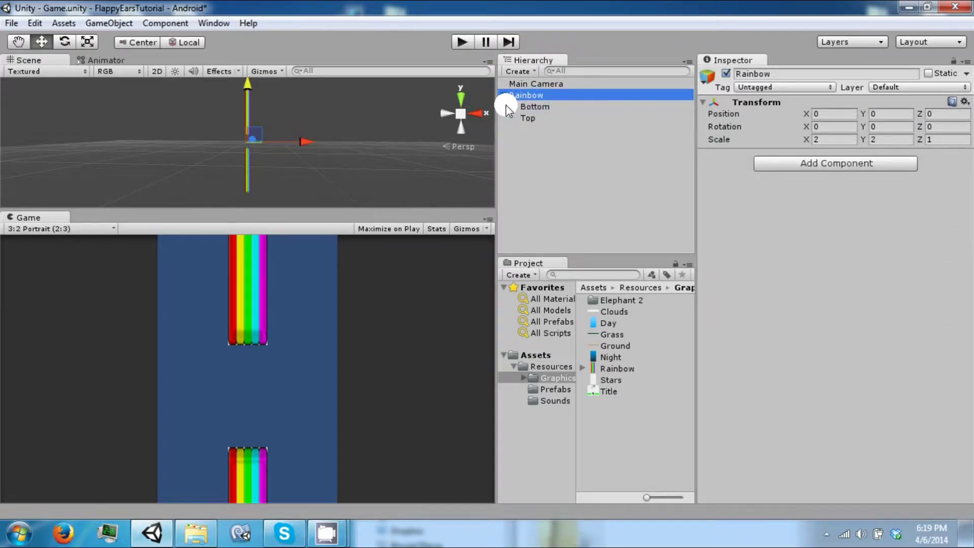
Step: Drag Rainbow into Assets/Resources/Prefabs to make a Rainbow prefab
{"action": "left_click", "coordinate": [548, 389]}
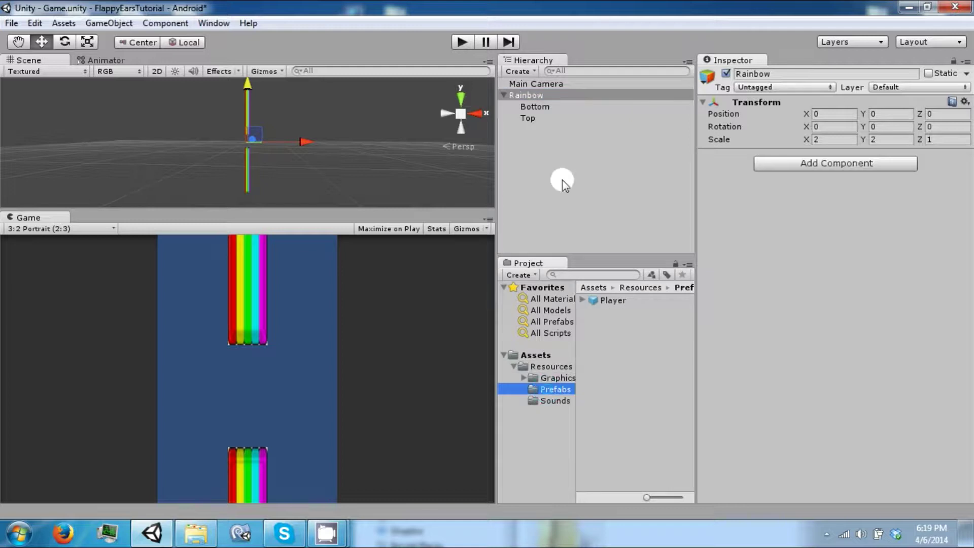
{"action": "left_click", "coordinate": [503, 94]}
{"action": "left_click_drag", "start_coordinate": [528, 98], "coordinate": [632, 312]}
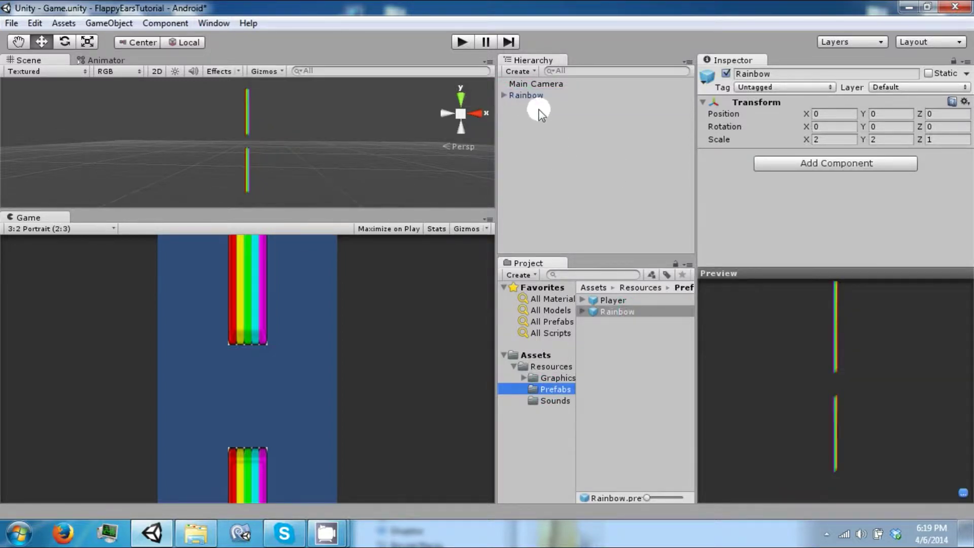
Step: Delete the Rainbow instance from the scene and save the scene
{"action": "left_click", "coordinate": [540, 96]}
{"action": "key", "text": "Delete"}
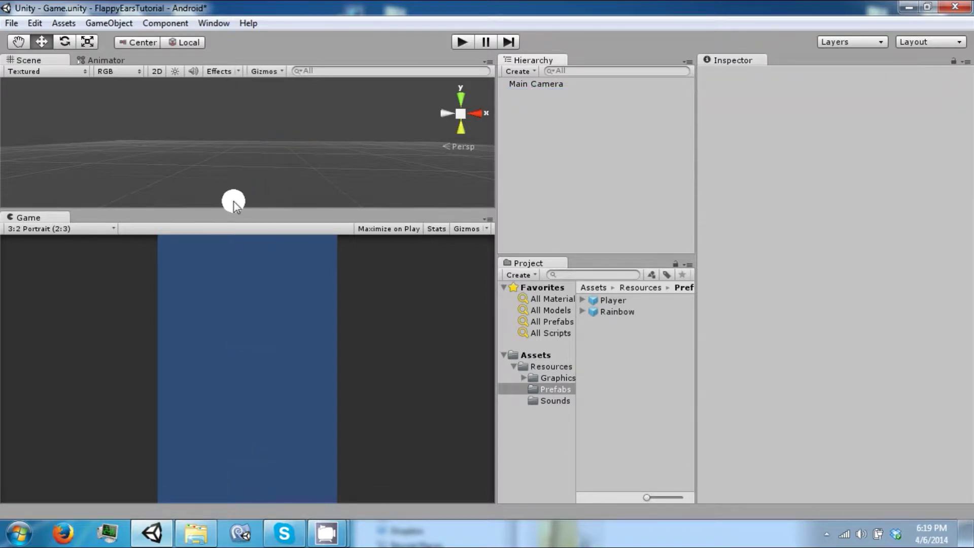
{"action": "left_click", "coordinate": [11, 23]}
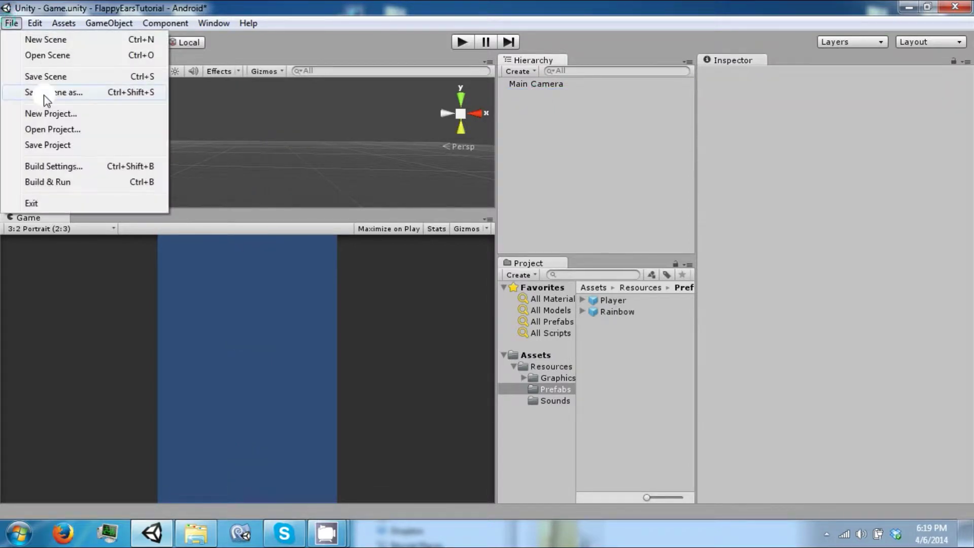
{"action": "left_click", "coordinate": [43, 81]}
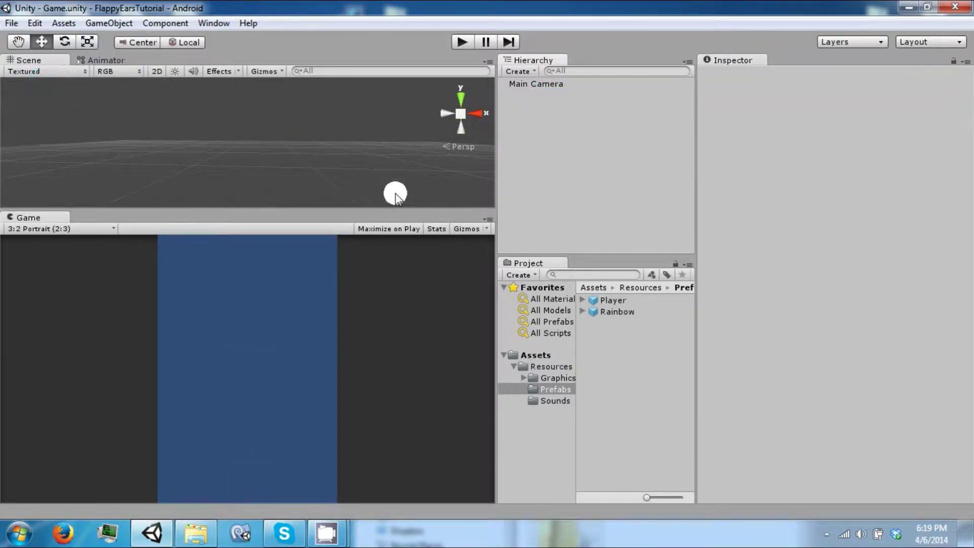
Step: Browse the Graphics folder and inspect the Grass and Ground image assets
{"action": "left_click", "coordinate": [545, 376]}
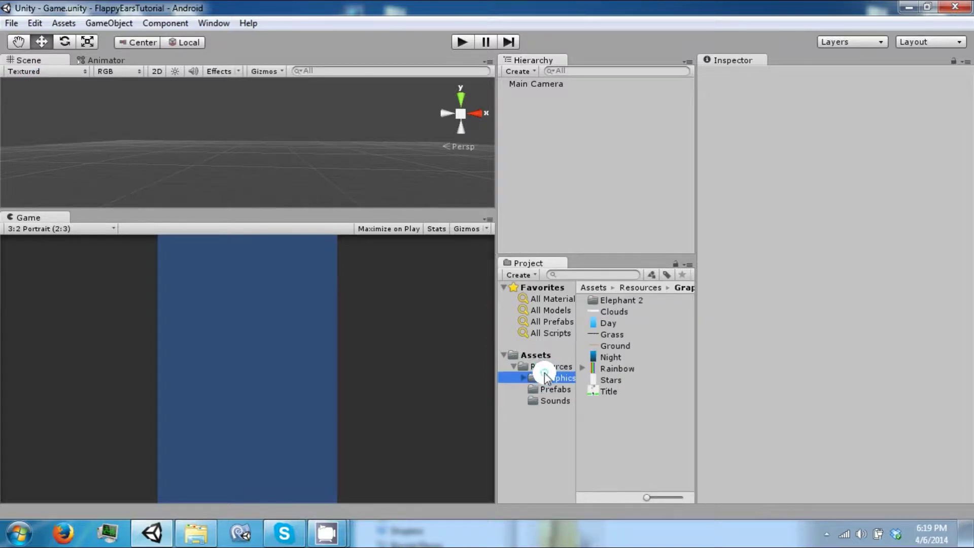
{"action": "left_click", "coordinate": [602, 335]}
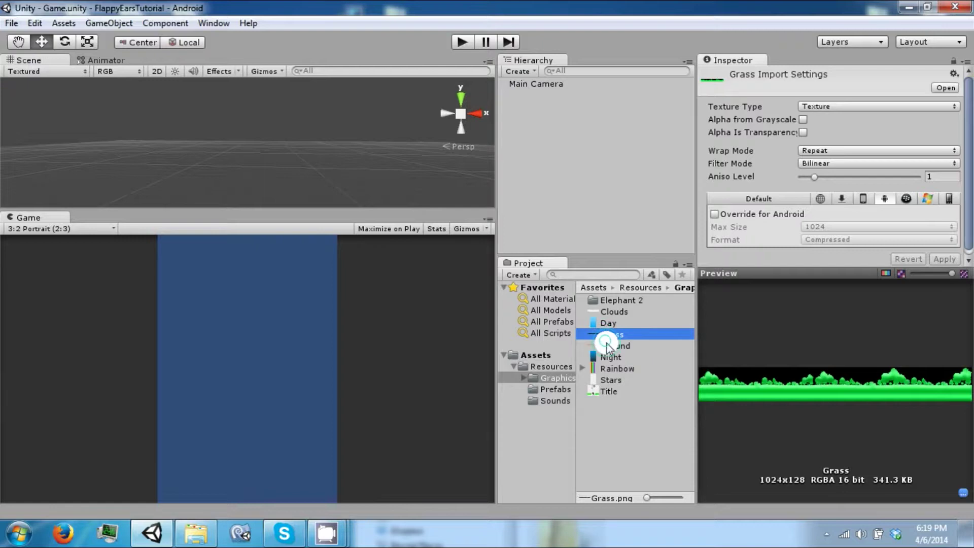
{"action": "left_click", "coordinate": [605, 345]}
{"action": "left_click", "coordinate": [604, 335]}
{"action": "left_click", "coordinate": [580, 152]}
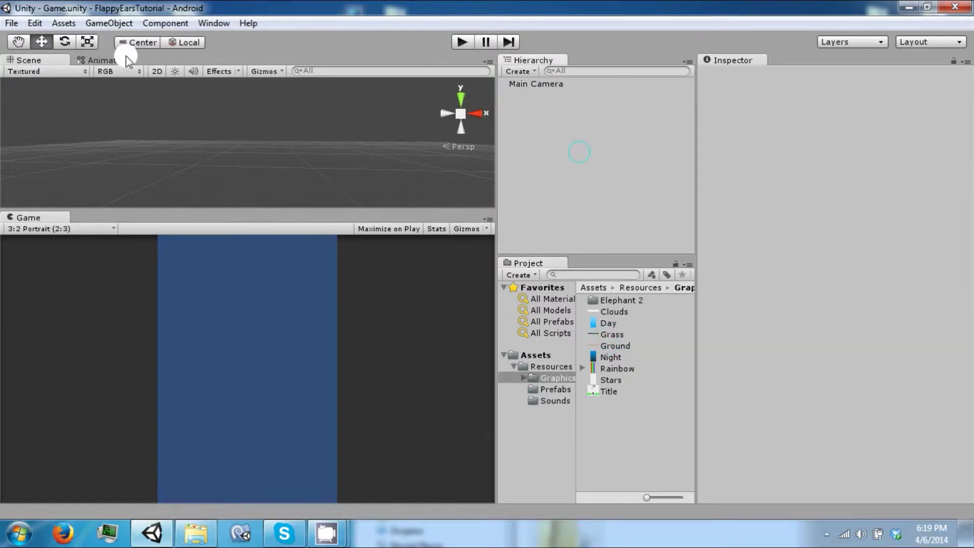
Step: Create a new sprite object and name it Ground
{"action": "left_click", "coordinate": [109, 23]}
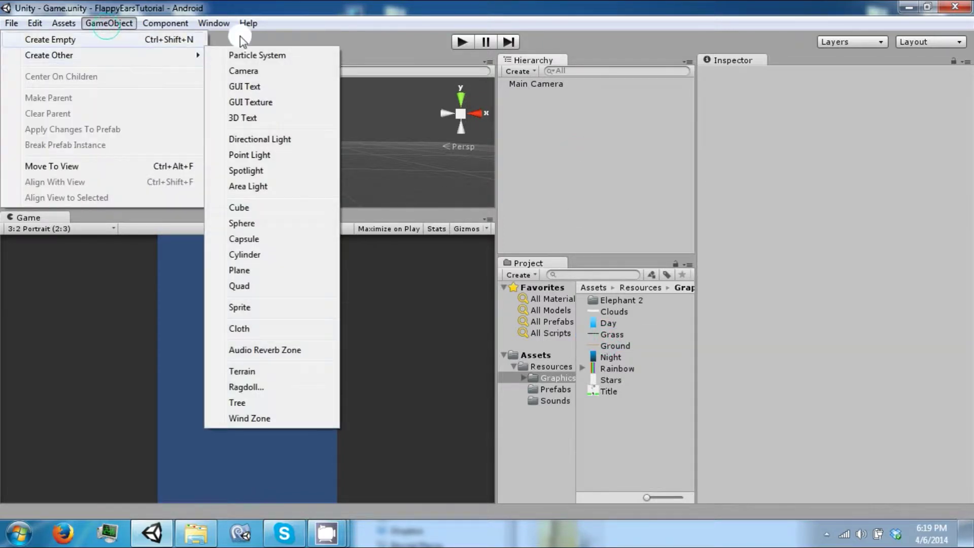
{"action": "mouse_move", "coordinate": [180, 56]}
{"action": "left_click", "coordinate": [236, 312]}
{"action": "left_click", "coordinate": [771, 76]}
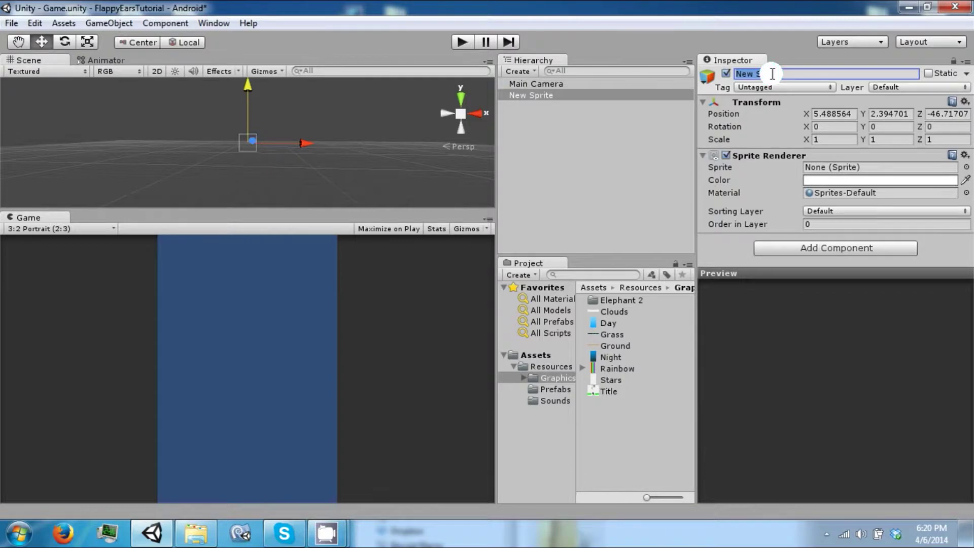
{"action": "type", "text": "Gound"}
{"action": "key", "text": "Return"}
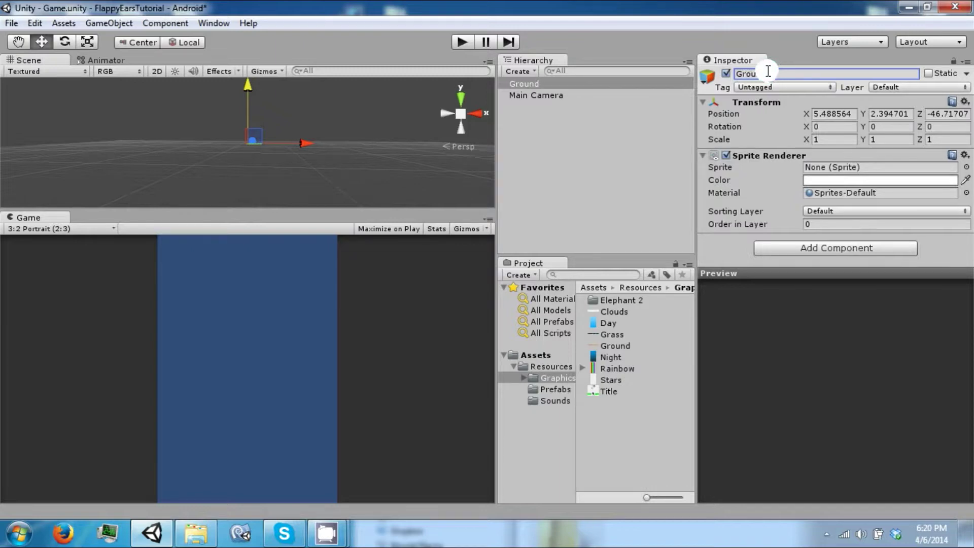
Step: Duplicate the Ground sprite with Ctrl+D and rename the copy Grass
{"action": "left_click", "coordinate": [63, 23]}
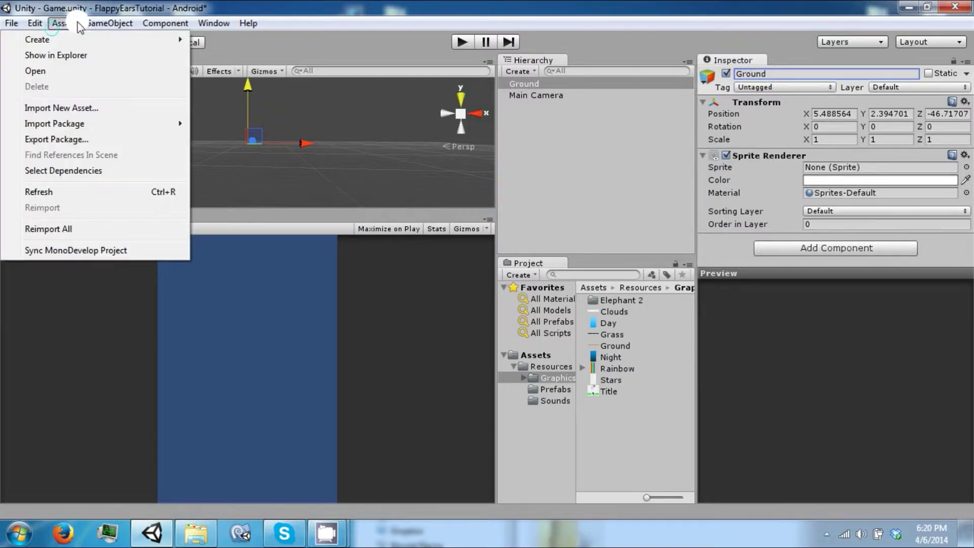
{"action": "left_click", "coordinate": [558, 5]}
{"action": "left_click_drag", "start_coordinate": [558, 5], "coordinate": [538, 3]}
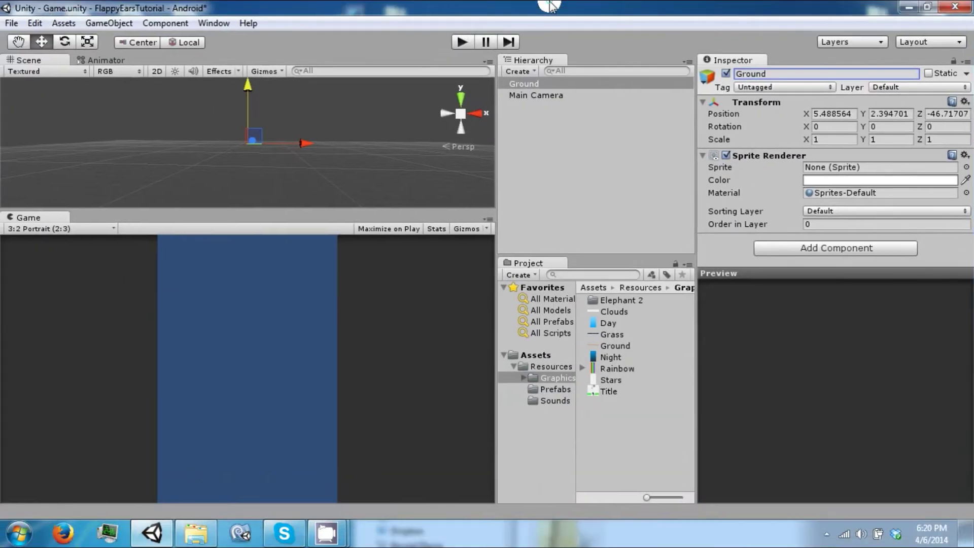
{"action": "left_click", "coordinate": [541, 83]}
{"action": "key", "text": "ctrl+d"}
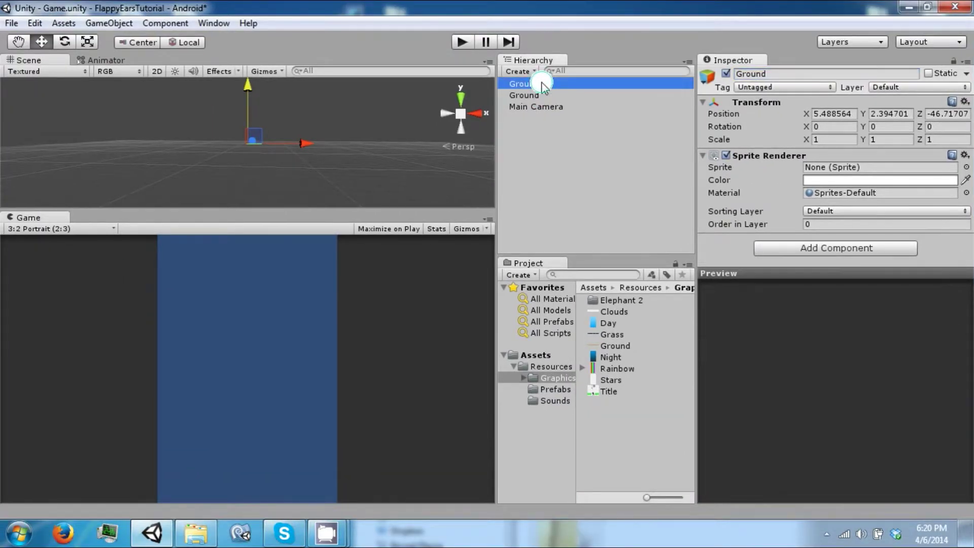
{"action": "left_click", "coordinate": [791, 72]}
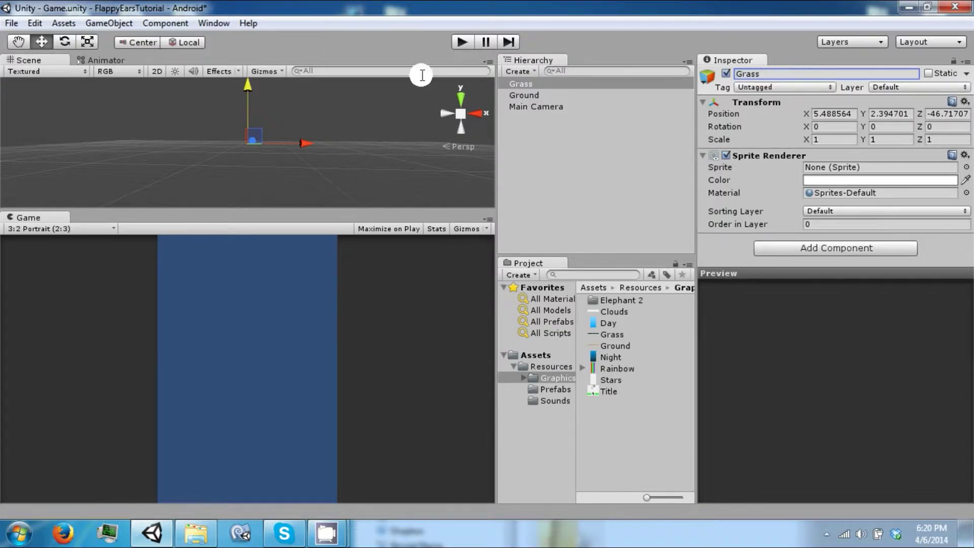
{"action": "left_click", "coordinate": [123, 24]}
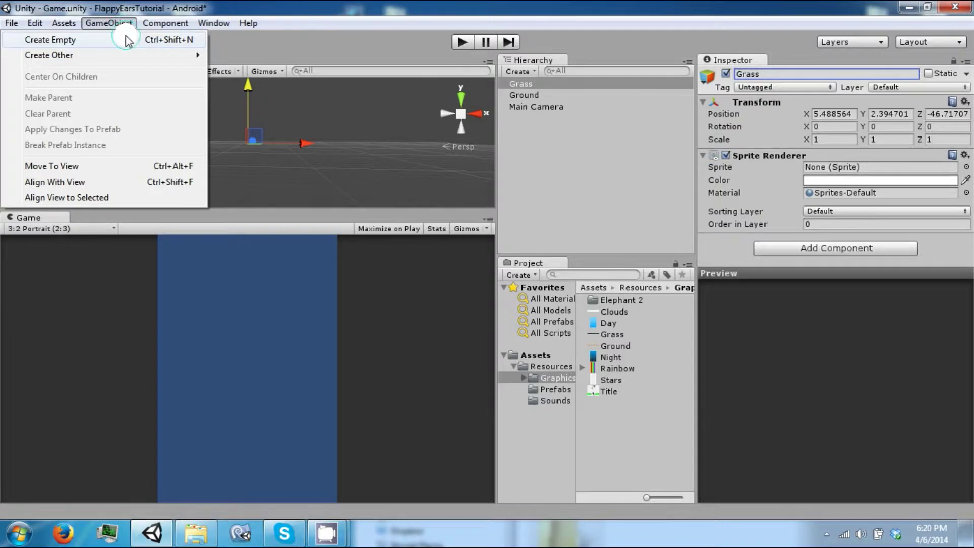
Step: Create an empty game object and name it Floor
{"action": "left_click", "coordinate": [129, 40]}
{"action": "left_click", "coordinate": [657, 84]}
{"action": "left_click", "coordinate": [597, 86]}
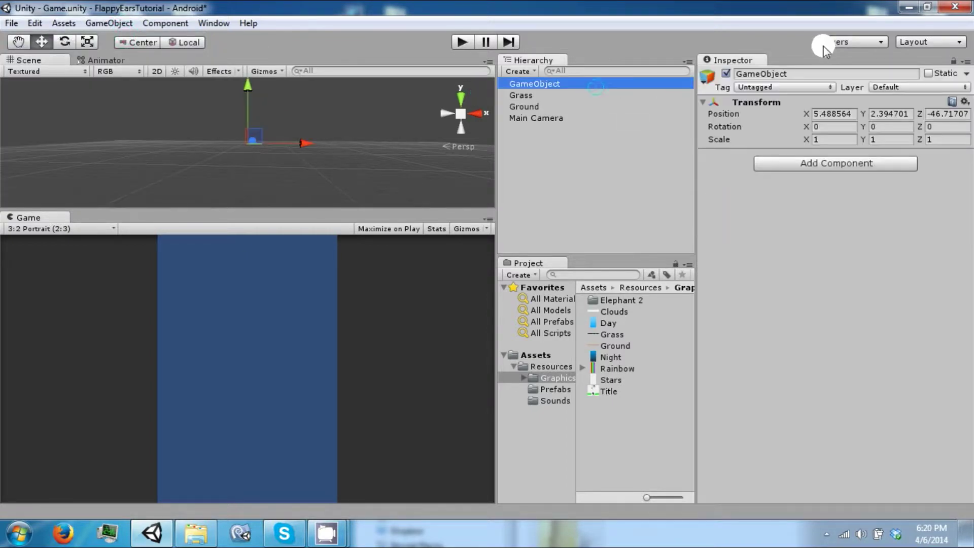
{"action": "left_click", "coordinate": [813, 73]}
{"action": "type", "text": "Floor"}
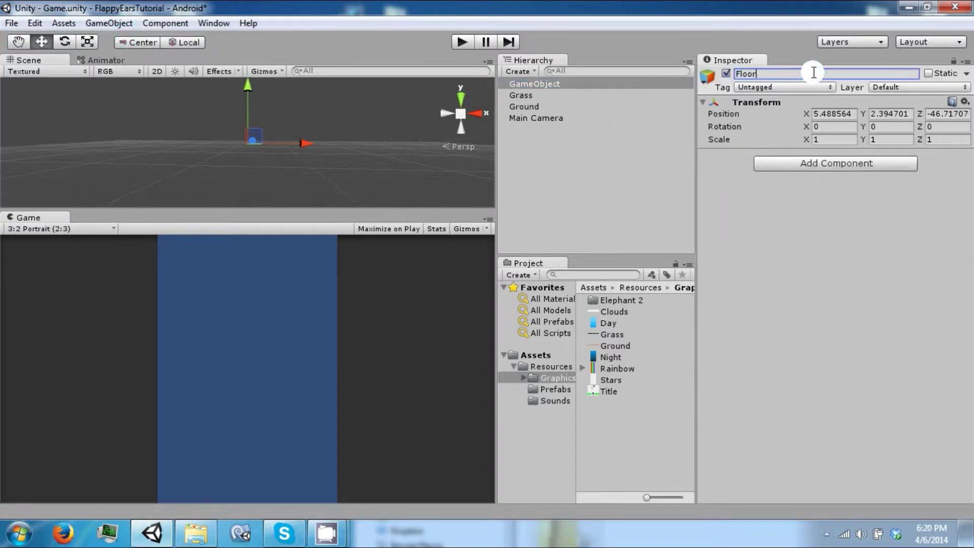
Step: Set Floor's position to 0, 0, 0 and nest Grass and Ground under it
{"action": "left_click", "coordinate": [830, 113]}
{"action": "type", "text": "0"}
{"action": "key", "text": "Tab"}
{"action": "type", "text": "0"}
{"action": "key", "text": "Tab"}
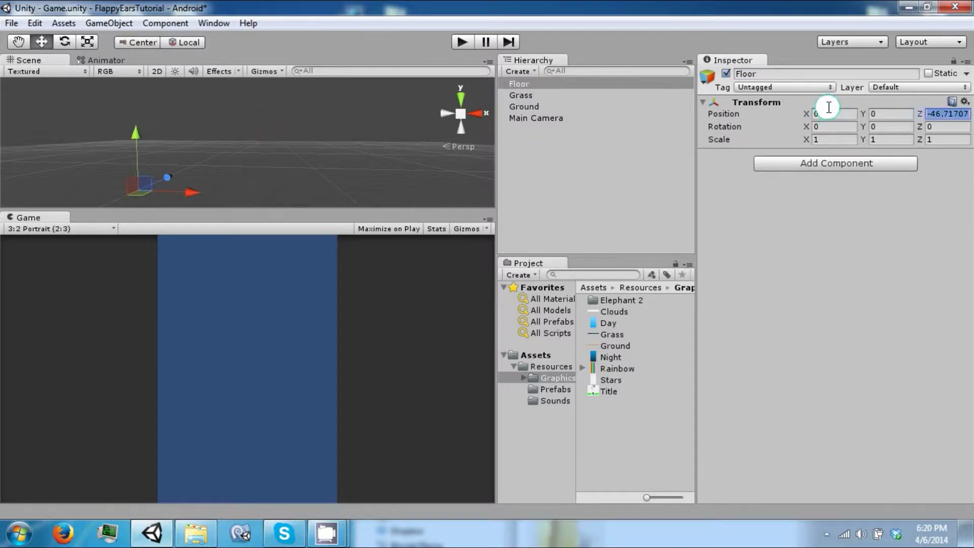
{"action": "type", "text": "0"}
{"action": "left_click_drag", "start_coordinate": [533, 95], "coordinate": [535, 87]}
{"action": "left_click", "coordinate": [506, 85]}
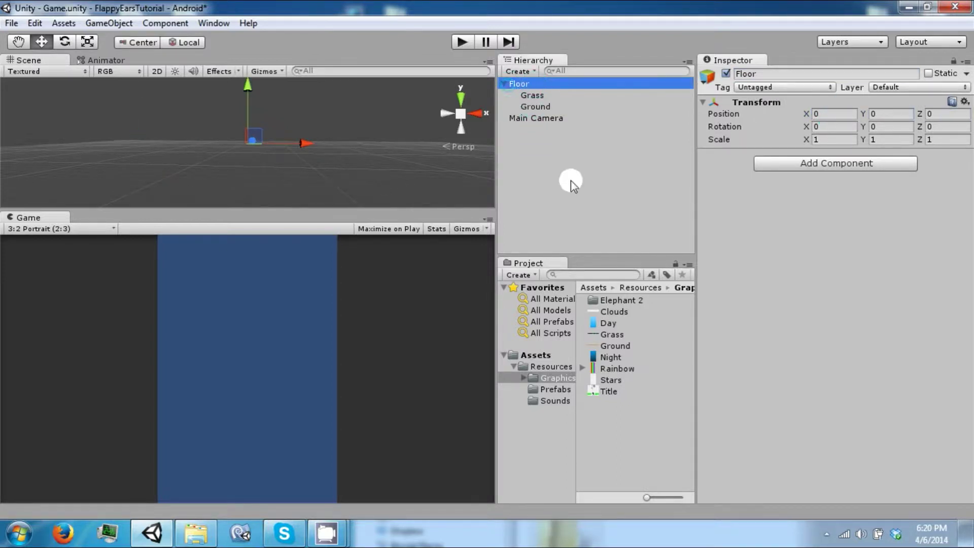
Step: Change the Ground image's Texture Type to Sprite and apply it
{"action": "left_click", "coordinate": [607, 335]}
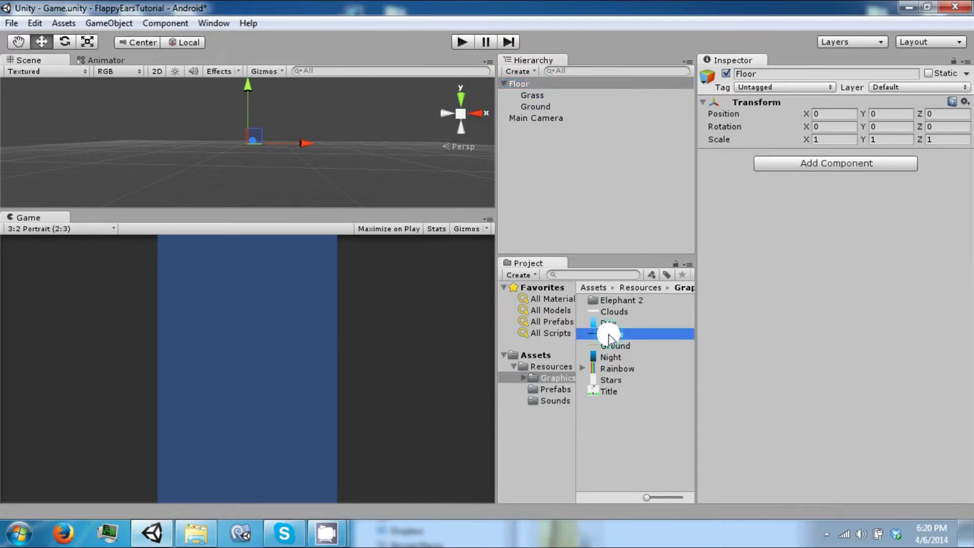
{"action": "left_click", "coordinate": [611, 347]}
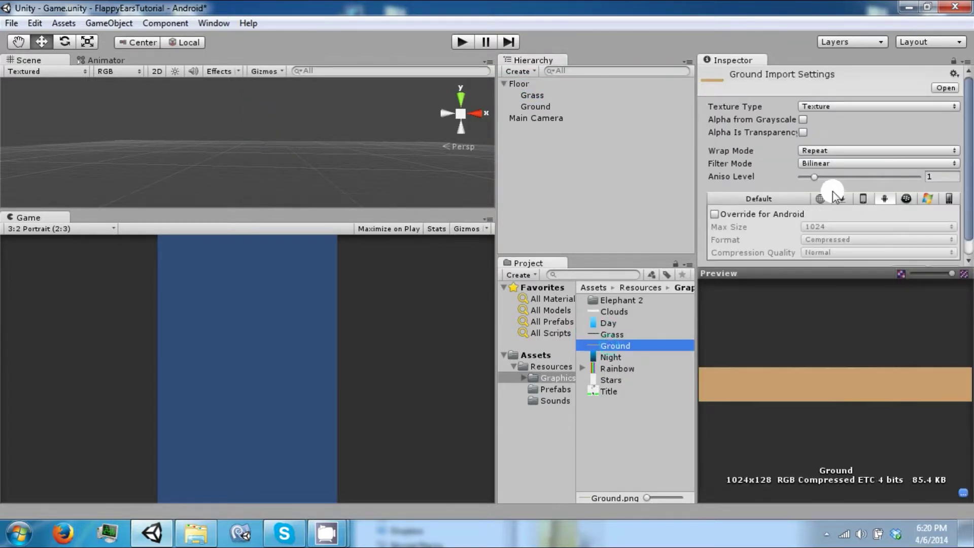
{"action": "left_click", "coordinate": [859, 104]}
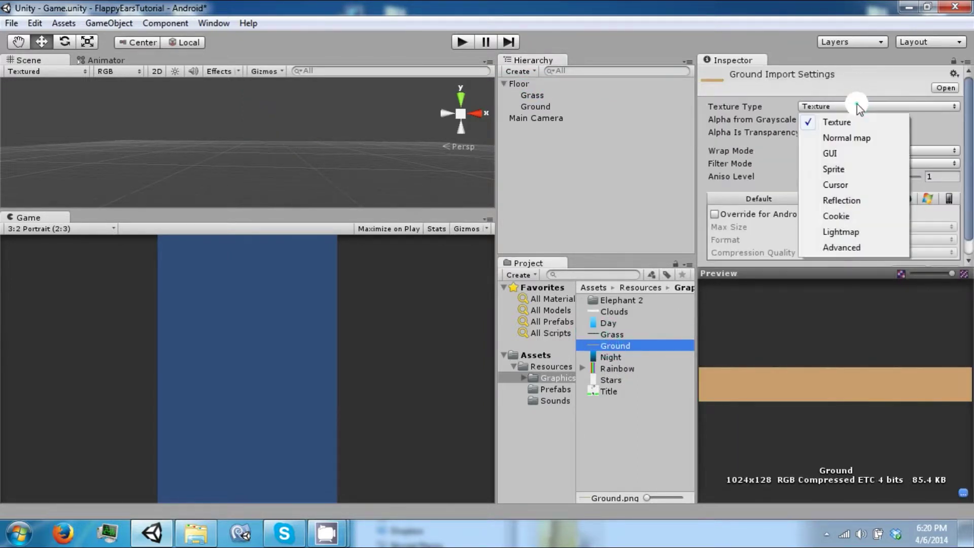
{"action": "left_click", "coordinate": [850, 168]}
{"action": "scroll", "coordinate": [944, 223], "scroll_direction": "down", "scroll_amount": 1}
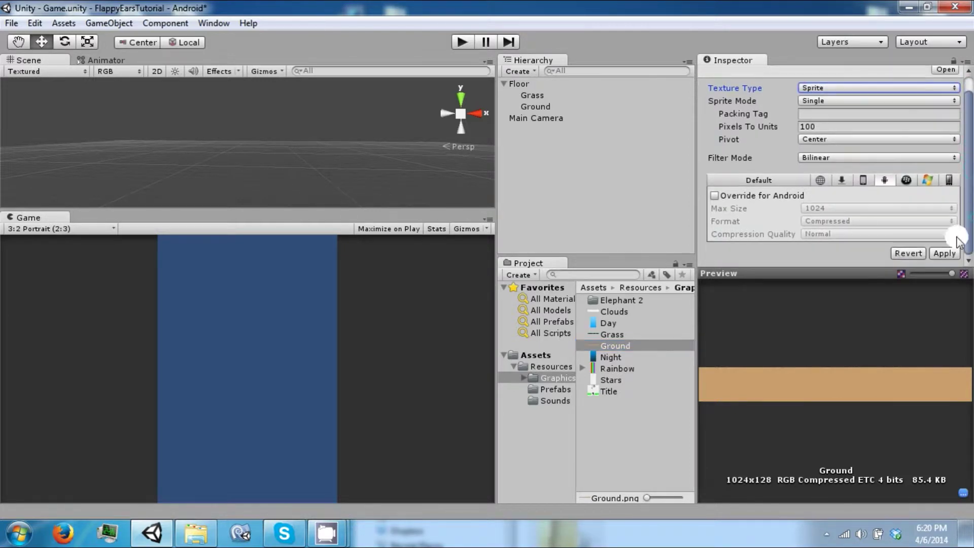
{"action": "left_click", "coordinate": [950, 253]}
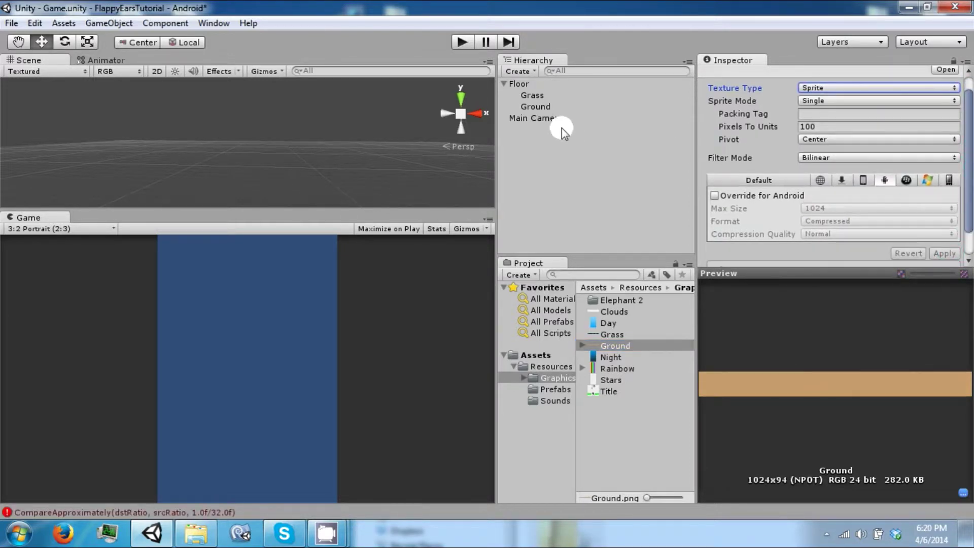
Step: Reimport the Grass image as a Sprite and assign it to the Grass object
{"action": "left_click", "coordinate": [514, 95]}
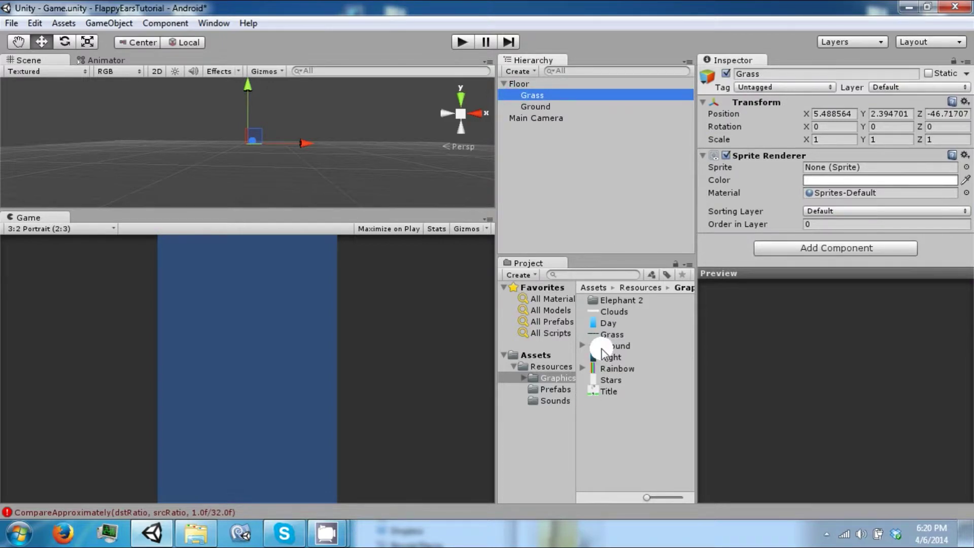
{"action": "left_click", "coordinate": [608, 346]}
{"action": "left_click", "coordinate": [607, 335]}
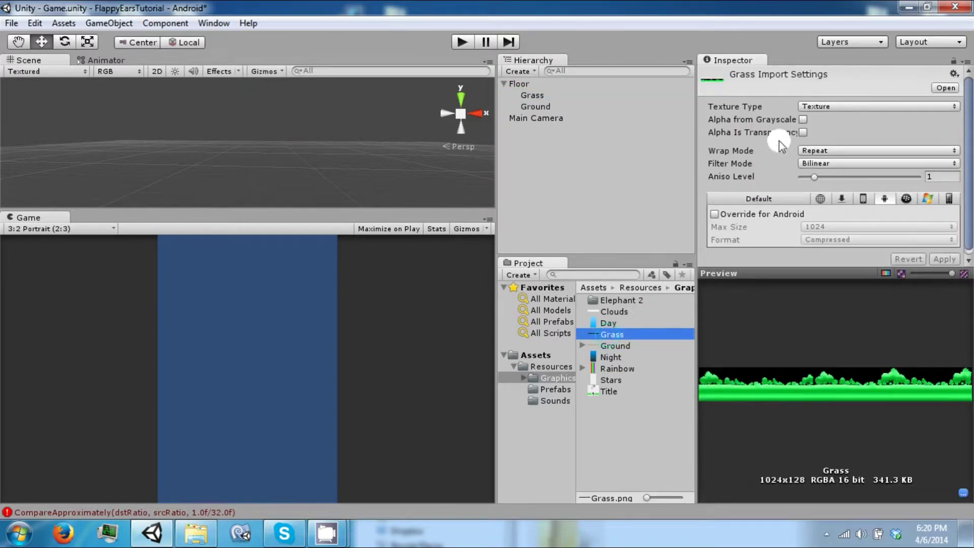
{"action": "left_click", "coordinate": [815, 102]}
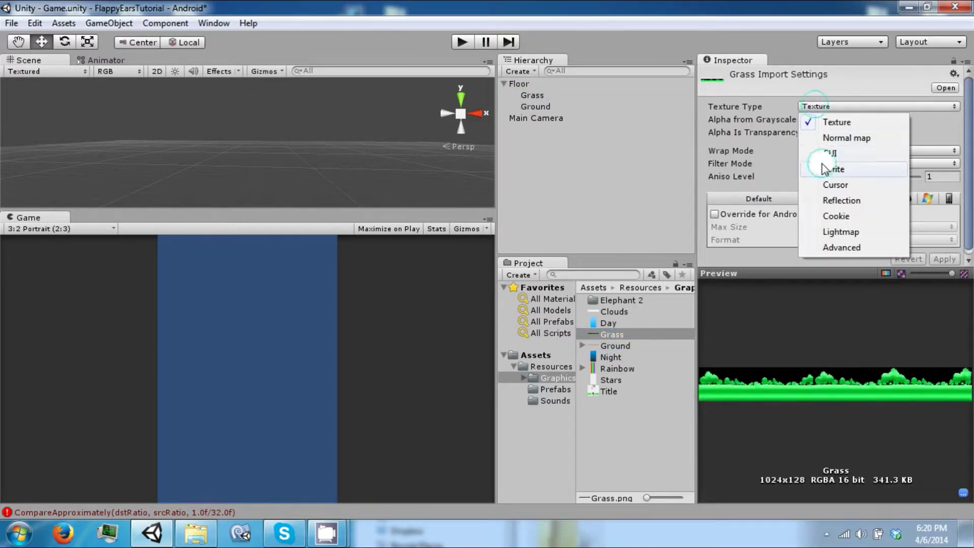
{"action": "left_click", "coordinate": [824, 168]}
{"action": "left_click", "coordinate": [943, 257]}
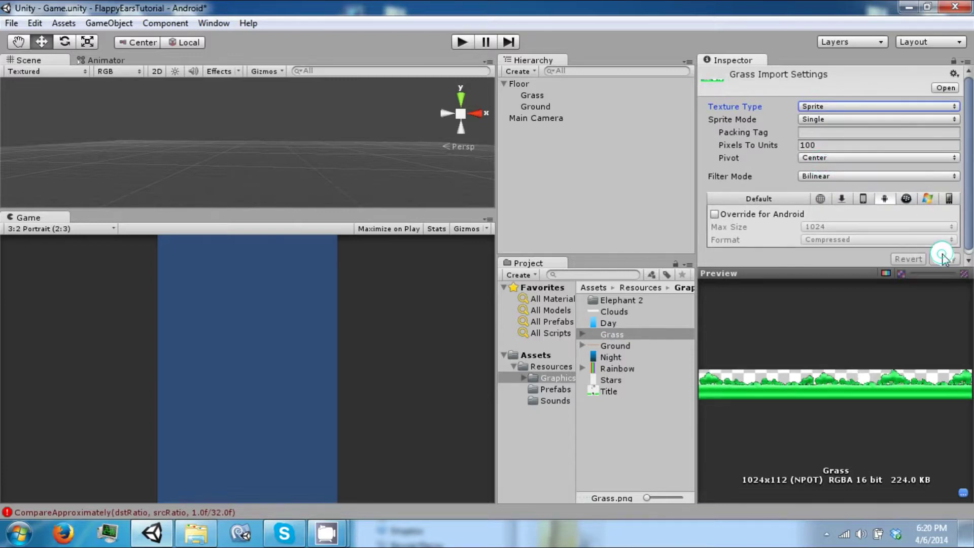
{"action": "left_click", "coordinate": [550, 97]}
{"action": "left_click_drag", "start_coordinate": [606, 334], "coordinate": [822, 168]}
Step: Assign the Ground sprite to the Ground object's Sprite Renderer
{"action": "left_click", "coordinate": [525, 108]}
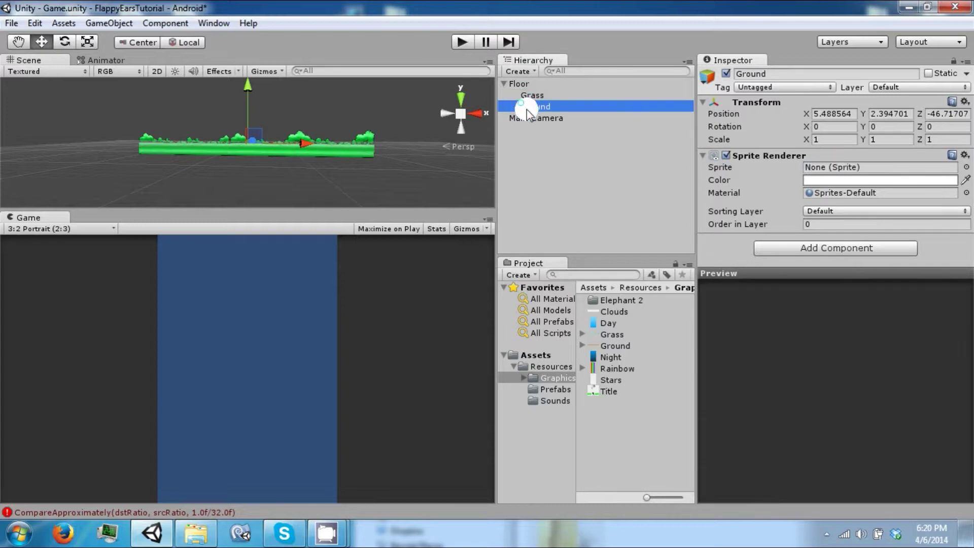
{"action": "left_click", "coordinate": [634, 378]}
{"action": "left_click", "coordinate": [627, 348]}
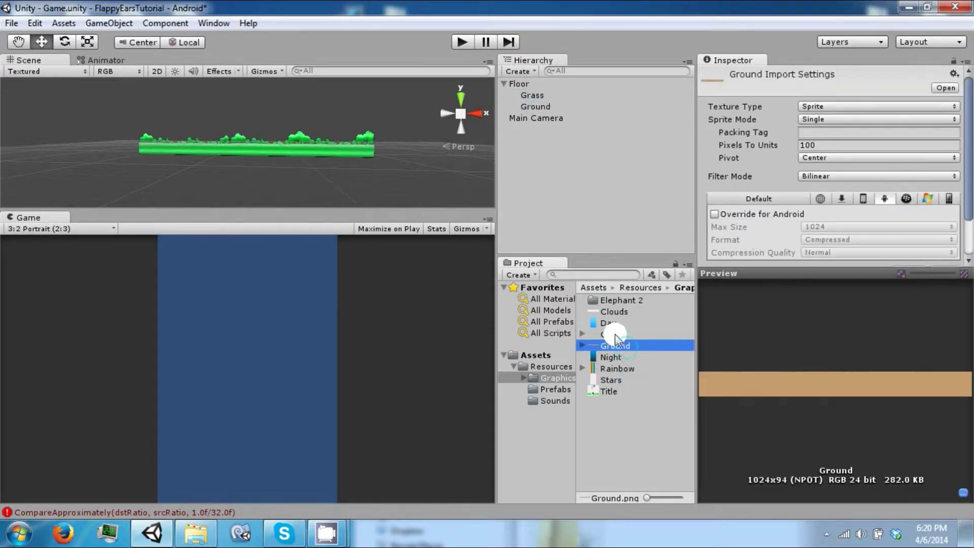
{"action": "left_click", "coordinate": [558, 107]}
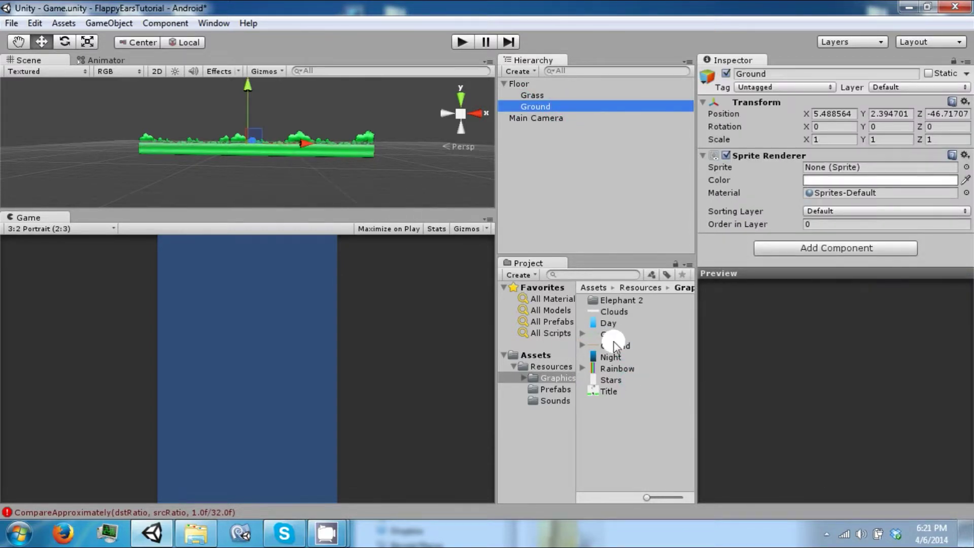
{"action": "left_click_drag", "start_coordinate": [614, 345], "coordinate": [826, 170]}
{"action": "left_click", "coordinate": [827, 169]}
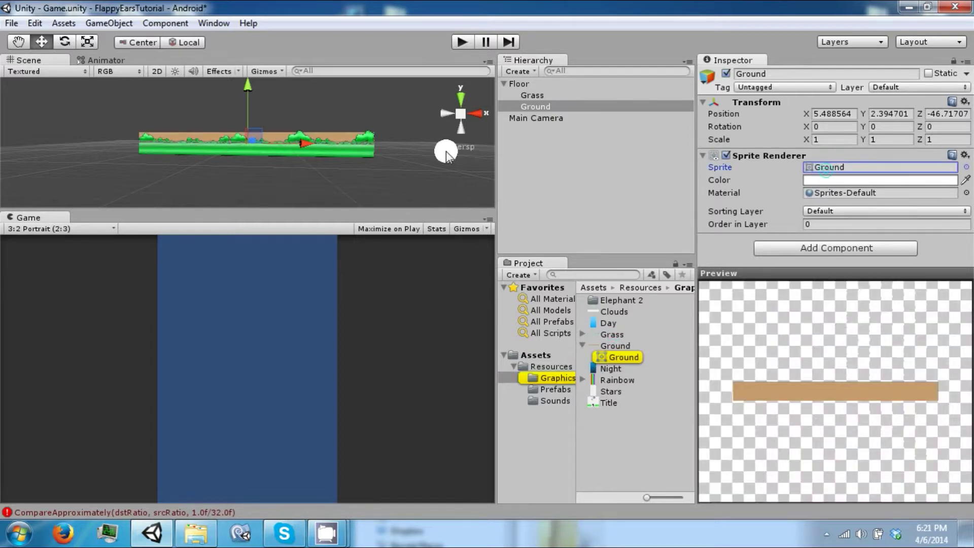
Step: Set the Ground object's position to 0, 0, 0
{"action": "left_click_drag", "start_coordinate": [251, 87], "coordinate": [252, 110]}
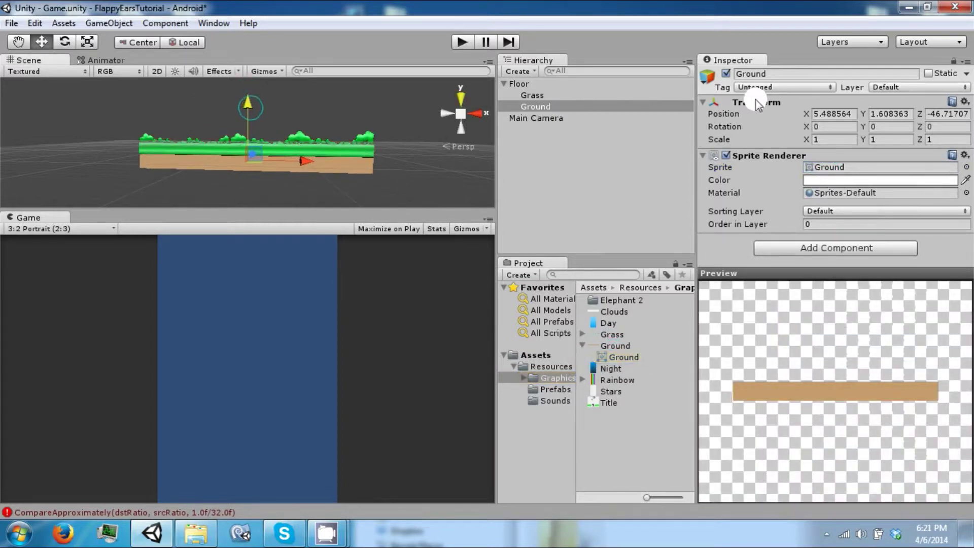
{"action": "left_click", "coordinate": [959, 114]}
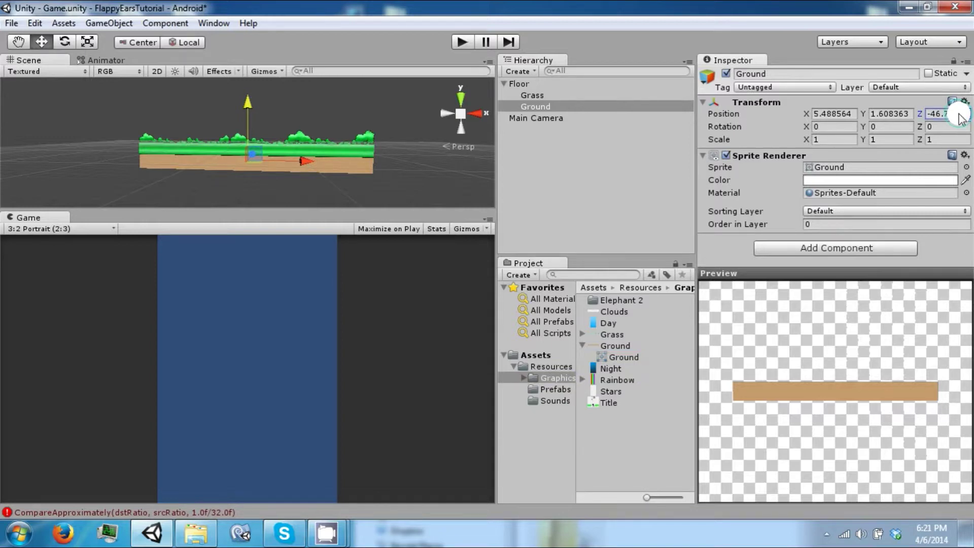
{"action": "type", "text": "0"}
{"action": "key", "text": "Return"}
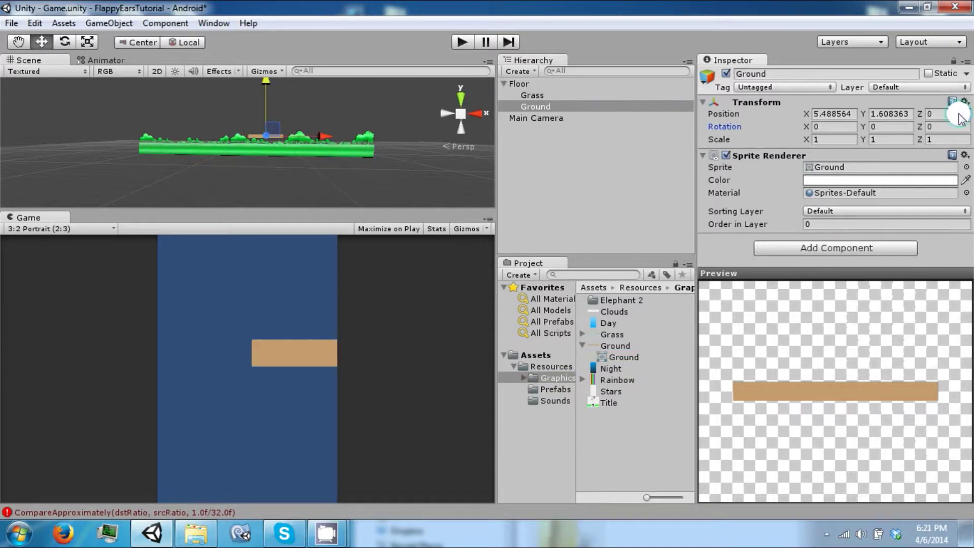
{"action": "left_click", "coordinate": [833, 121]}
{"action": "type", "text": "0"}
{"action": "key", "text": "Tab"}
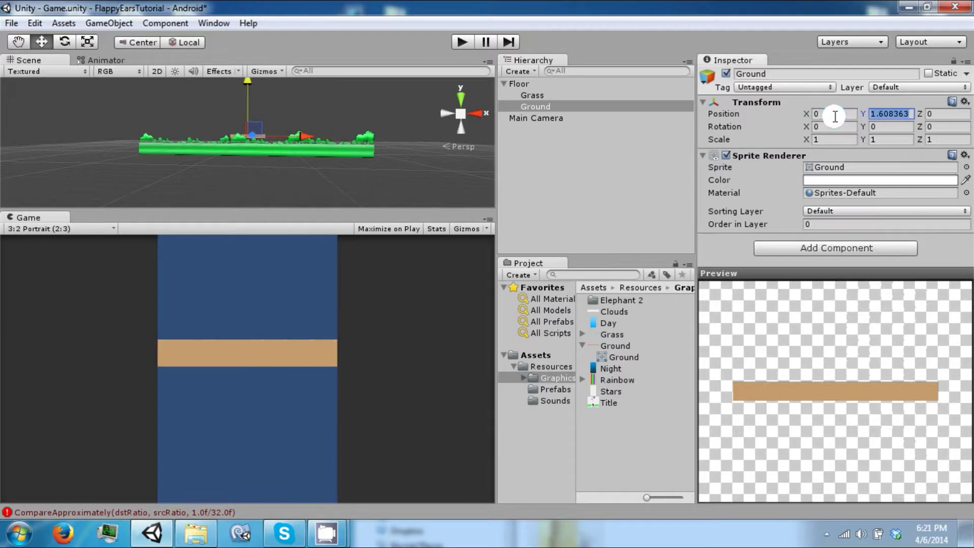
{"action": "type", "text": "0"}
Step: Set the Grass object's X and Y position to 0
{"action": "left_click", "coordinate": [562, 95]}
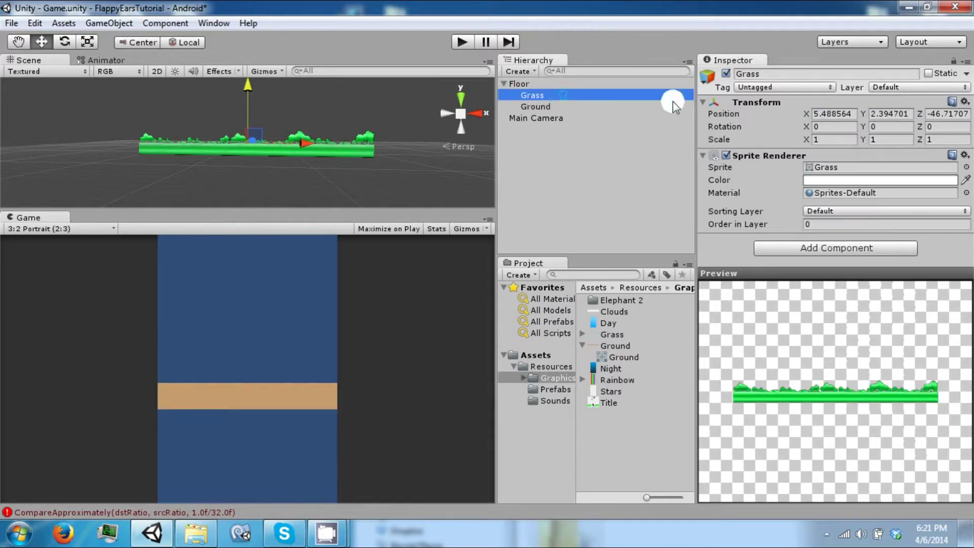
{"action": "left_click", "coordinate": [821, 113]}
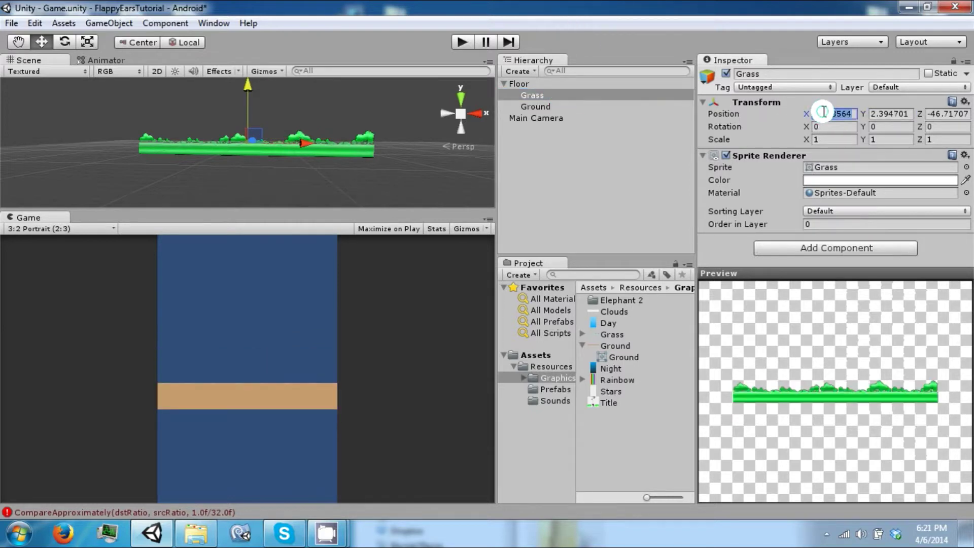
{"action": "type", "text": "0"}
{"action": "key", "text": "Tab"}
{"action": "type", "text": "0"}
{"action": "key", "text": "Tab"}
{"action": "type", "text": "0"}
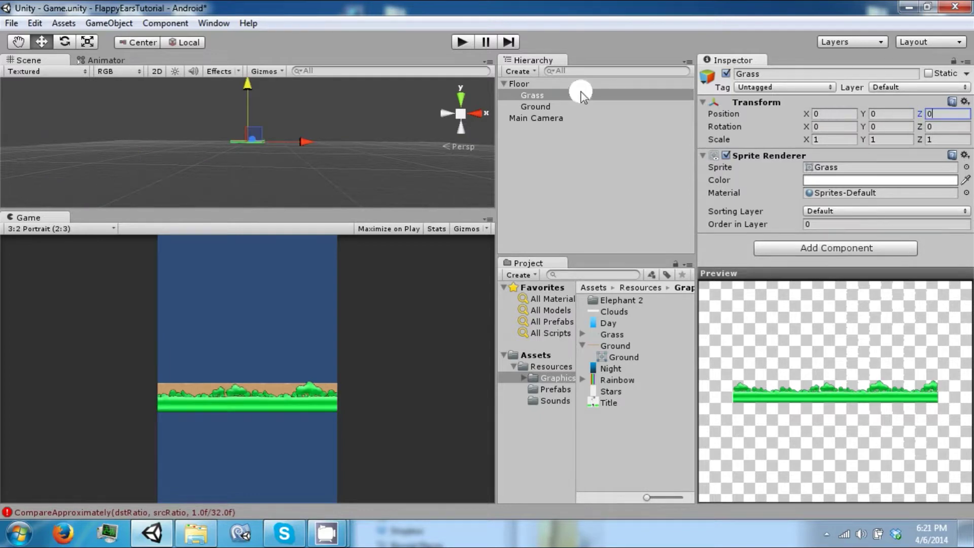
{"action": "left_click", "coordinate": [569, 84]}
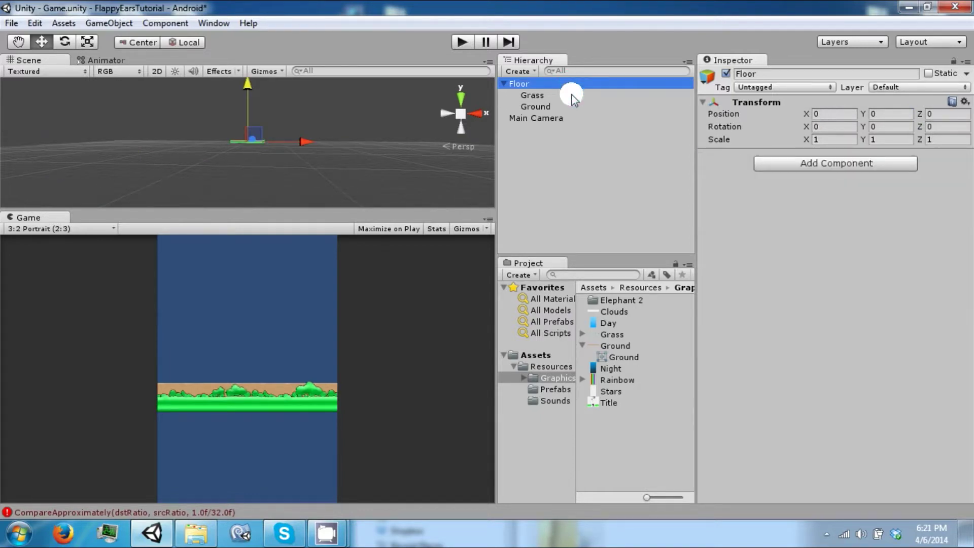
{"action": "left_click", "coordinate": [573, 96]}
Step: Raise the Grass sprite above the Ground in the scene view
{"action": "left_click", "coordinate": [248, 102]}
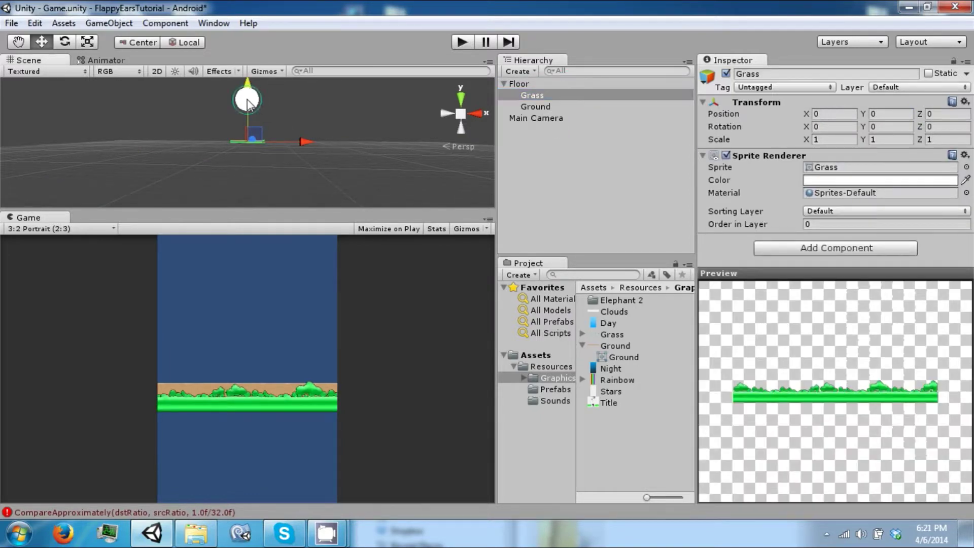
{"action": "left_click_drag", "start_coordinate": [248, 100], "coordinate": [256, 100]}
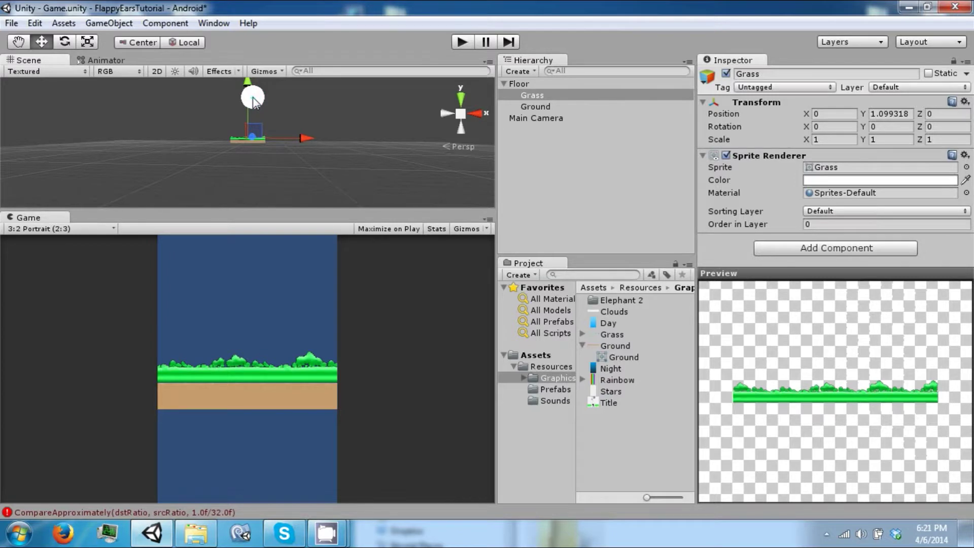
{"action": "left_click", "coordinate": [256, 103]}
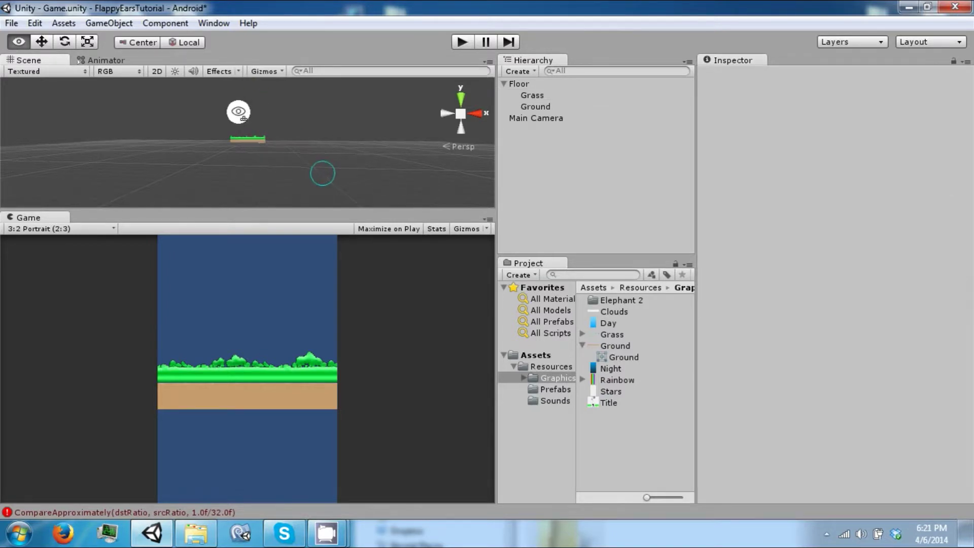
{"action": "mouse_move", "coordinate": [241, 120]}
{"action": "left_mouse_down", "text": "alt"}
{"action": "mouse_move", "coordinate": [237, 104]}
{"action": "mouse_move", "coordinate": [249, 106]}
{"action": "left_mouse_up", "text": "alt"}
Step: Set Grass's Order in Layer to -1
{"action": "key", "text": "w"}
{"action": "left_click", "coordinate": [237, 105]}
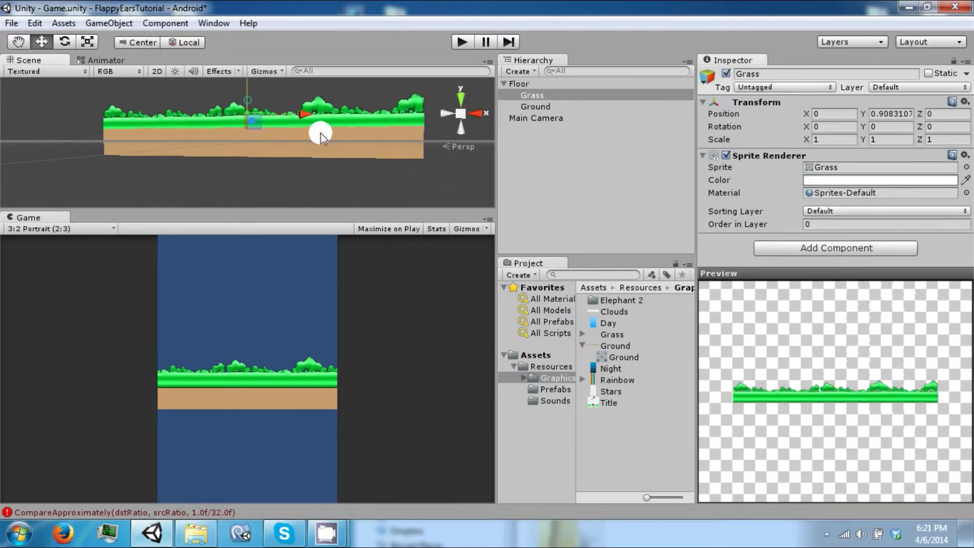
{"action": "left_click", "coordinate": [853, 224]}
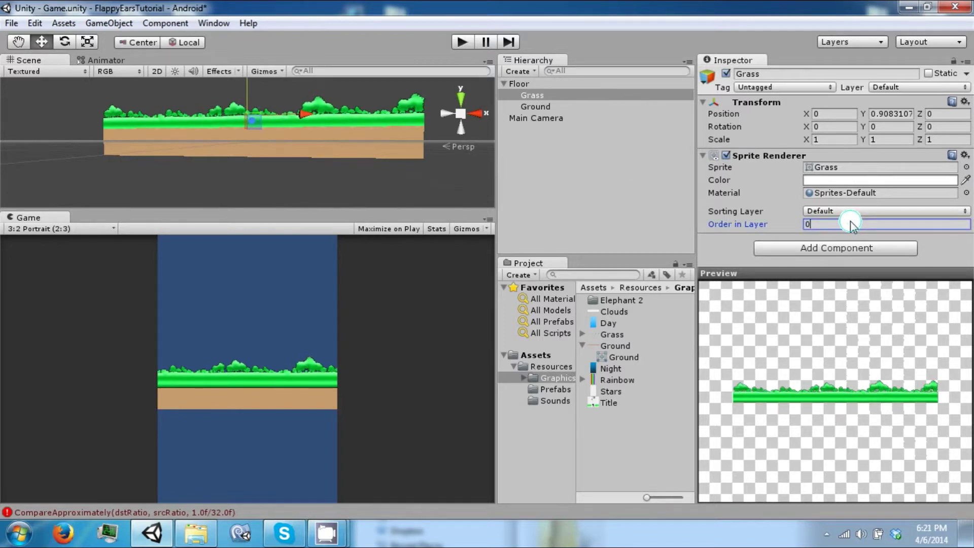
{"action": "type", "text": "-"}
{"action": "type", "text": "-1"}
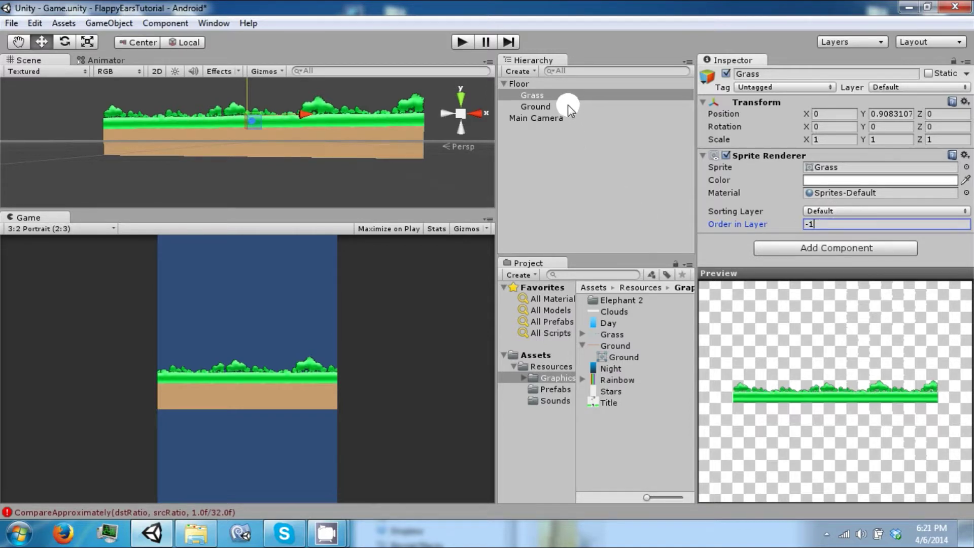
{"action": "left_click", "coordinate": [553, 85]}
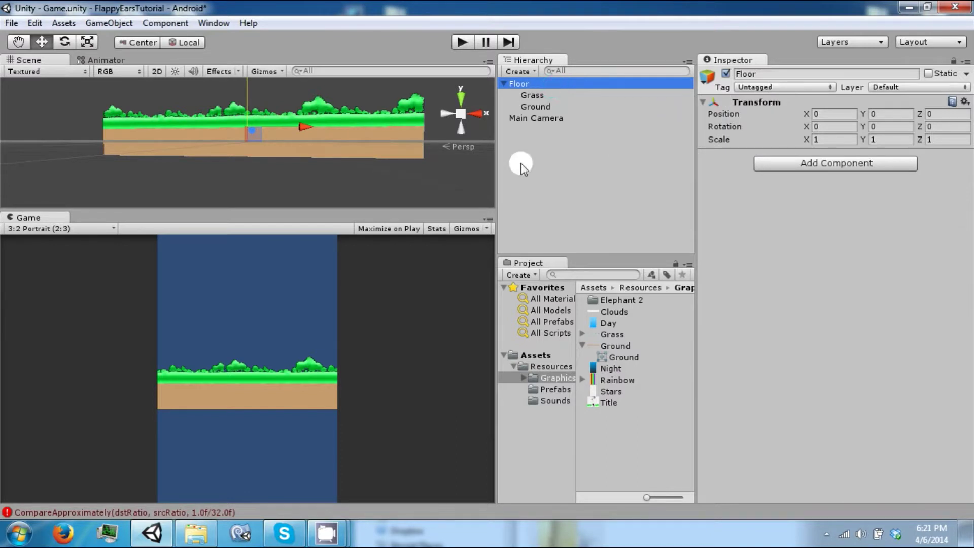
Step: Lower Floor to Y -4.16720 at the bottom of the game view
{"action": "left_click_drag", "start_coordinate": [239, 104], "coordinate": [243, 219]}
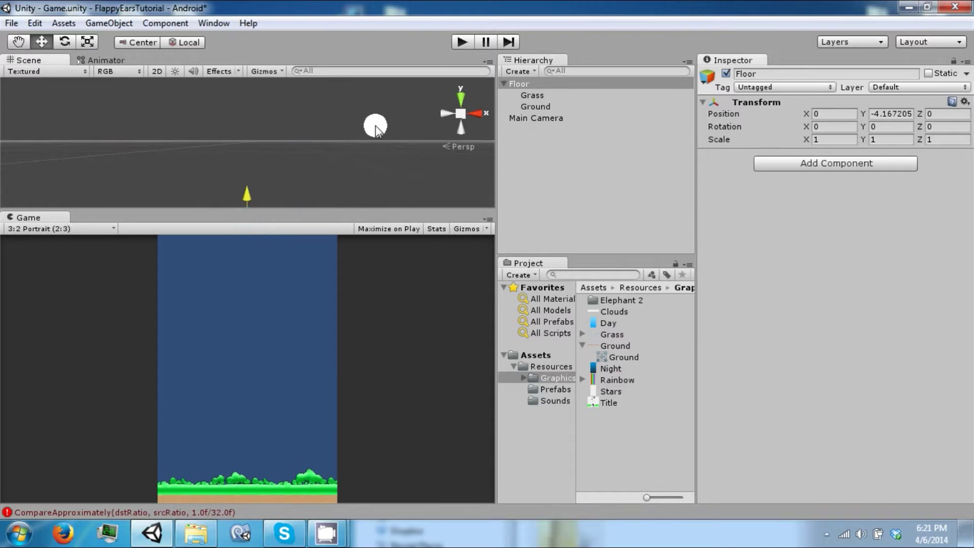
{"action": "mouse_move", "coordinate": [374, 124]}
{"action": "left_mouse_down", "text": "alt"}
{"action": "mouse_move", "coordinate": [374, 133]}
{"action": "mouse_move", "coordinate": [388, 127]}
{"action": "left_mouse_up", "text": "alt"}
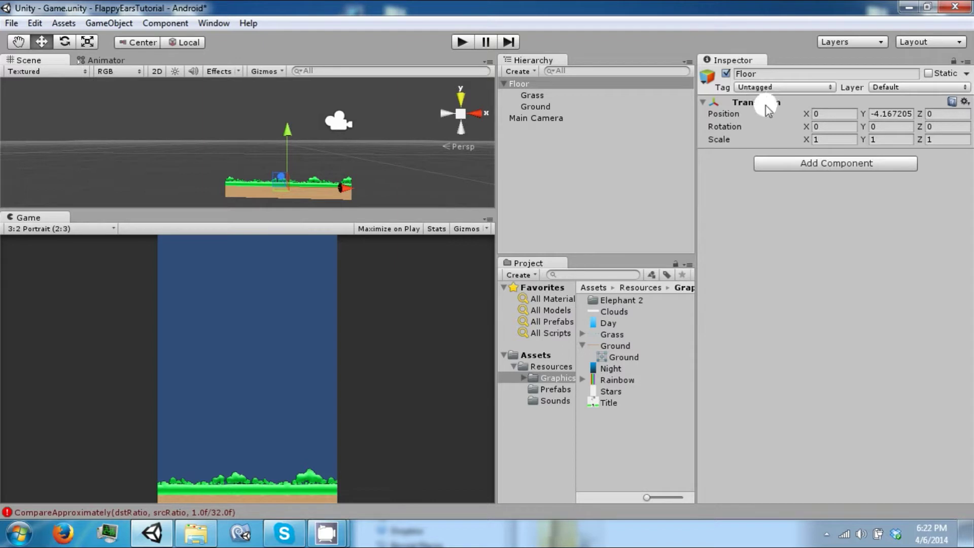
{"action": "left_click", "coordinate": [541, 127]}
Step: Save Floor as a prefab in the Prefabs folder and delete it from the scene
{"action": "left_click", "coordinate": [557, 390]}
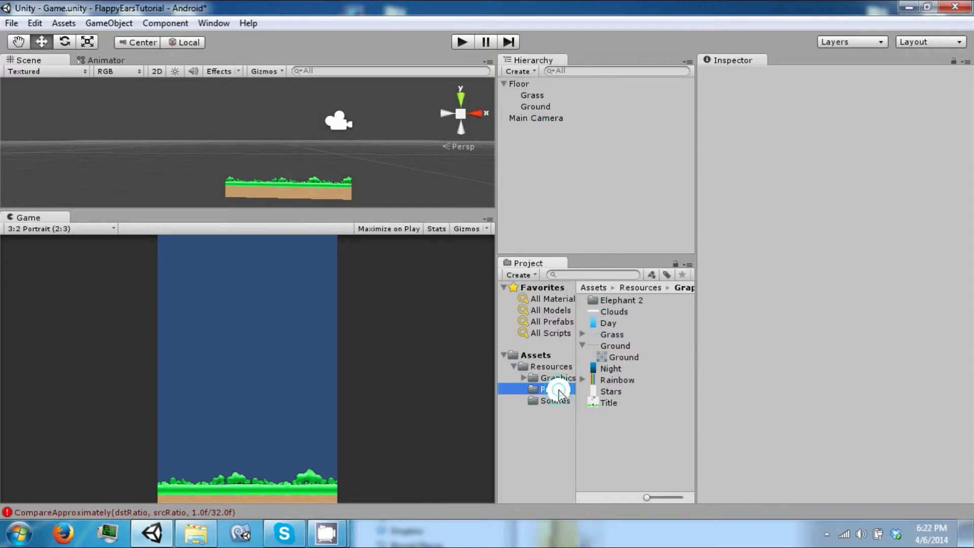
{"action": "left_click_drag", "start_coordinate": [518, 85], "coordinate": [616, 398]}
{"action": "left_click", "coordinate": [559, 127]}
{"action": "left_click", "coordinate": [551, 83]}
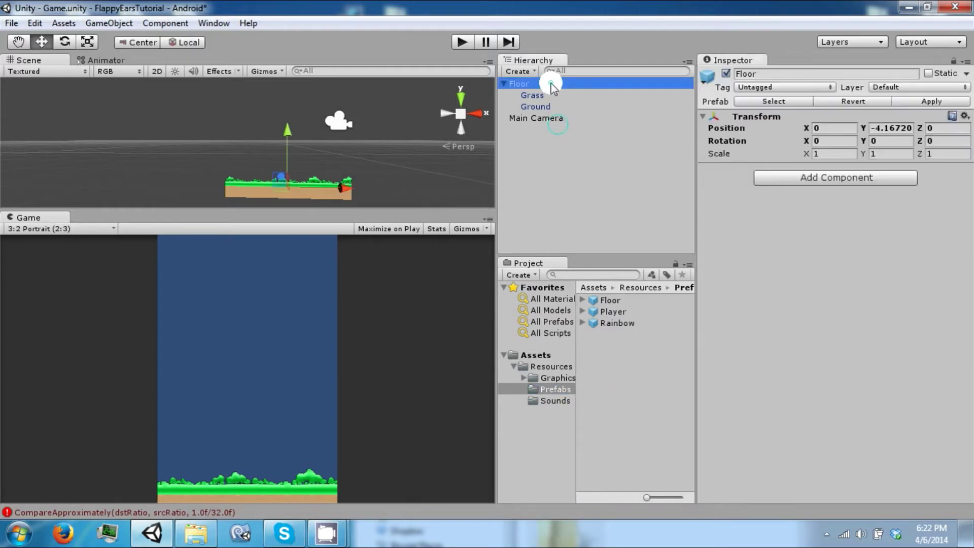
{"action": "key", "text": "Delete"}
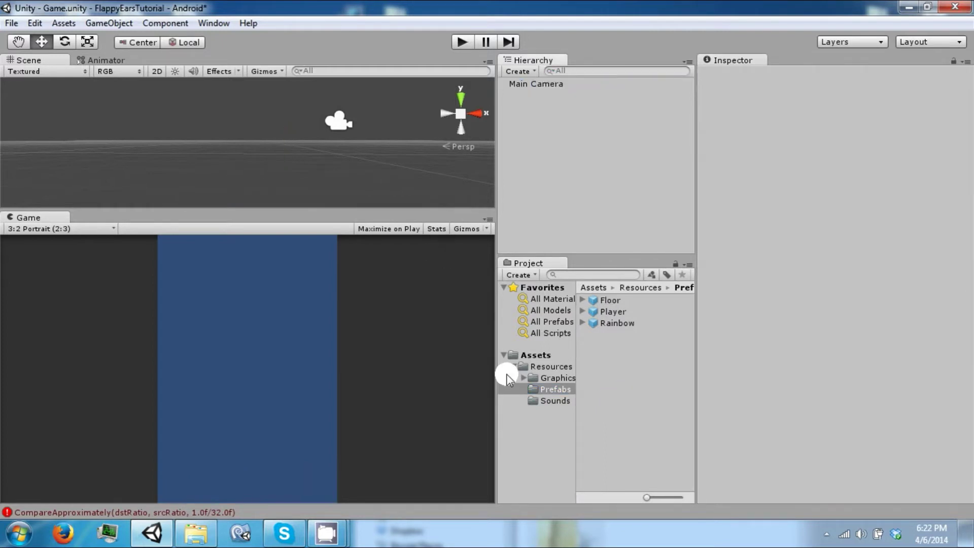
Step: Create a new sprite object named Sky
{"action": "left_click", "coordinate": [541, 387]}
{"action": "left_click", "coordinate": [541, 382]}
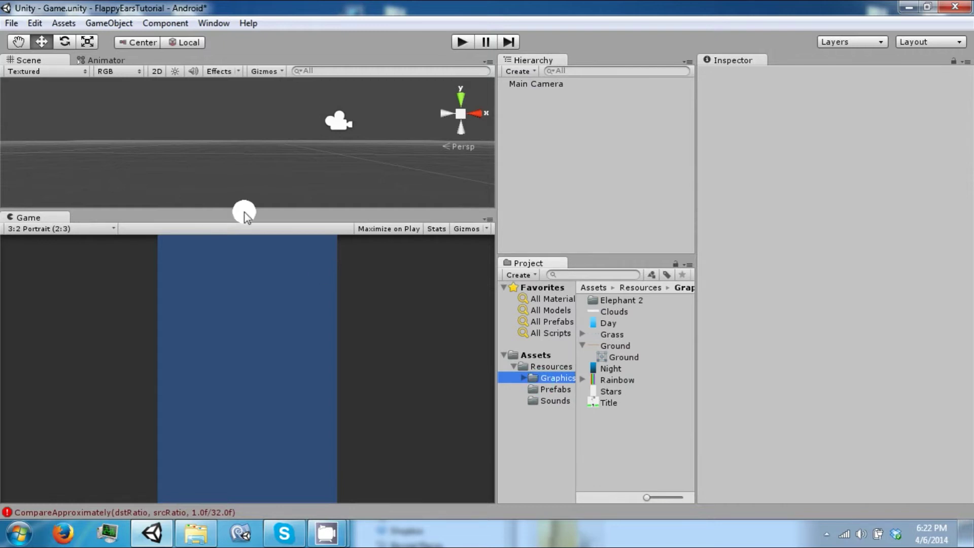
{"action": "left_click", "coordinate": [108, 23]}
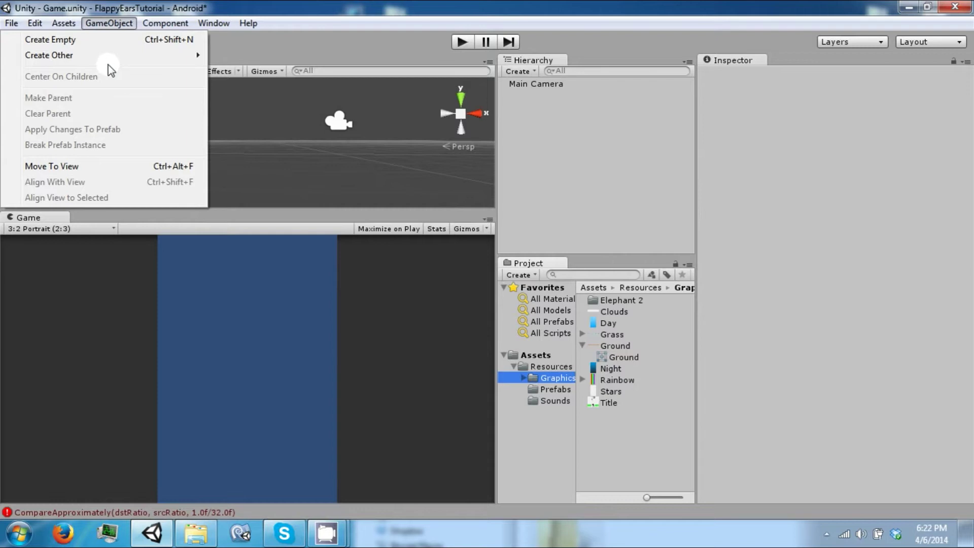
{"action": "mouse_move", "coordinate": [142, 55]}
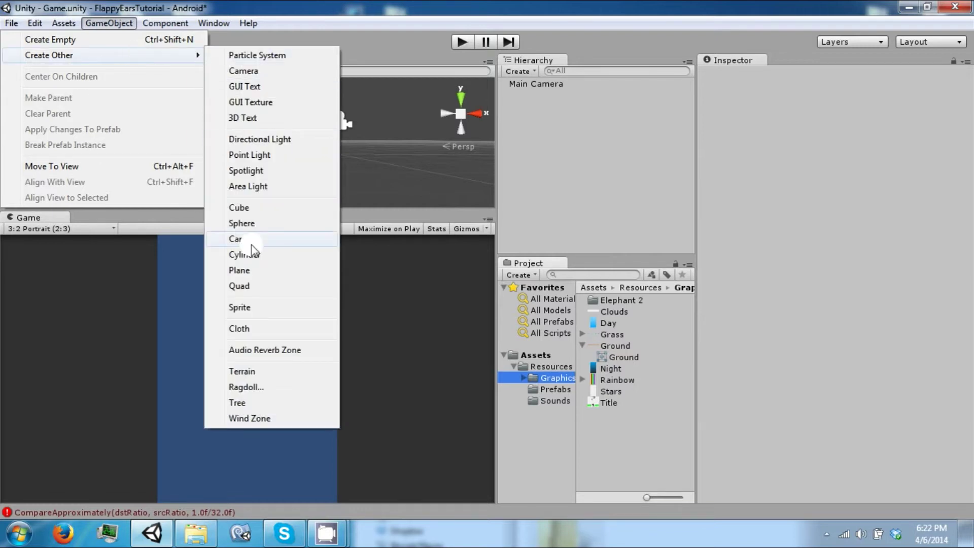
{"action": "left_click", "coordinate": [253, 308]}
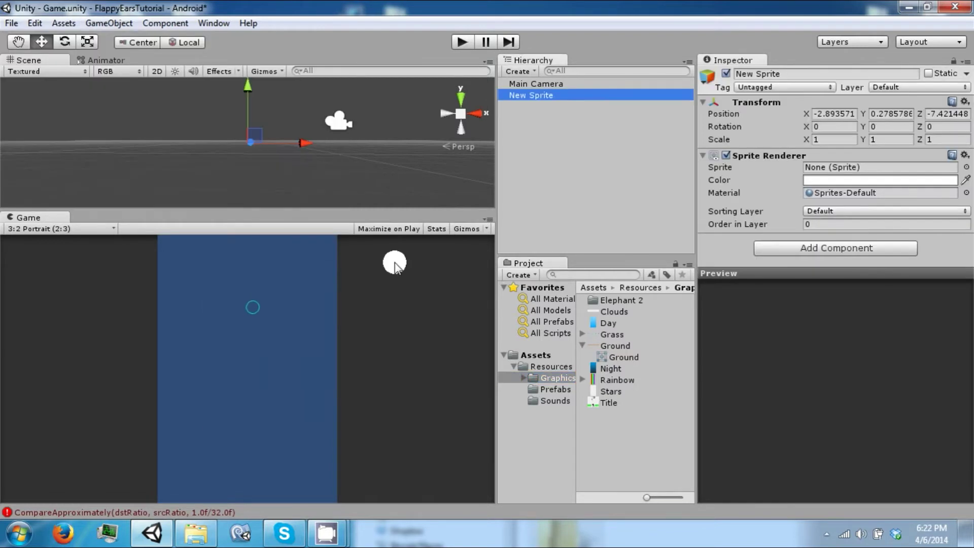
{"action": "left_click", "coordinate": [766, 74]}
{"action": "type", "text": "Sky"}
{"action": "key", "text": "Return"}
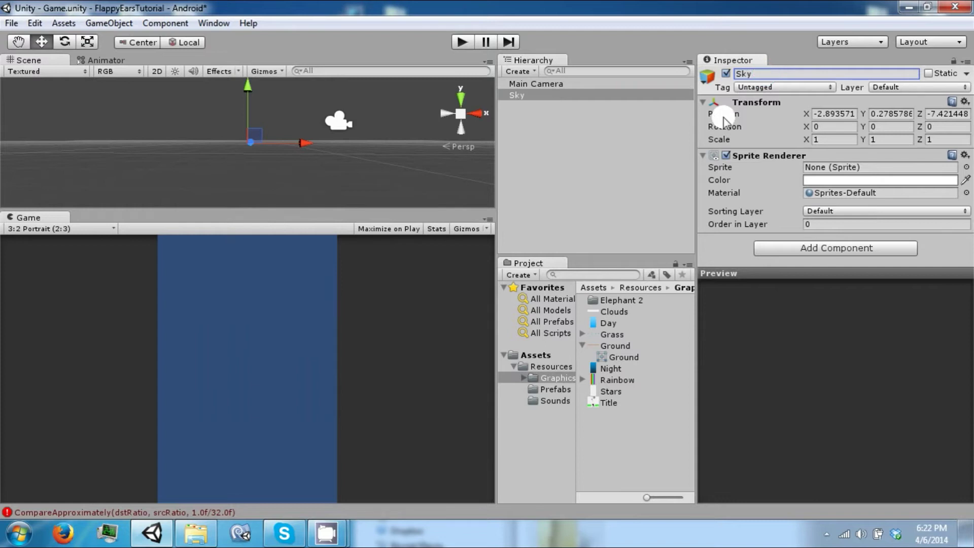
Step: Change the Night image's Texture Type to Sprite and apply it
{"action": "left_click", "coordinate": [611, 368]}
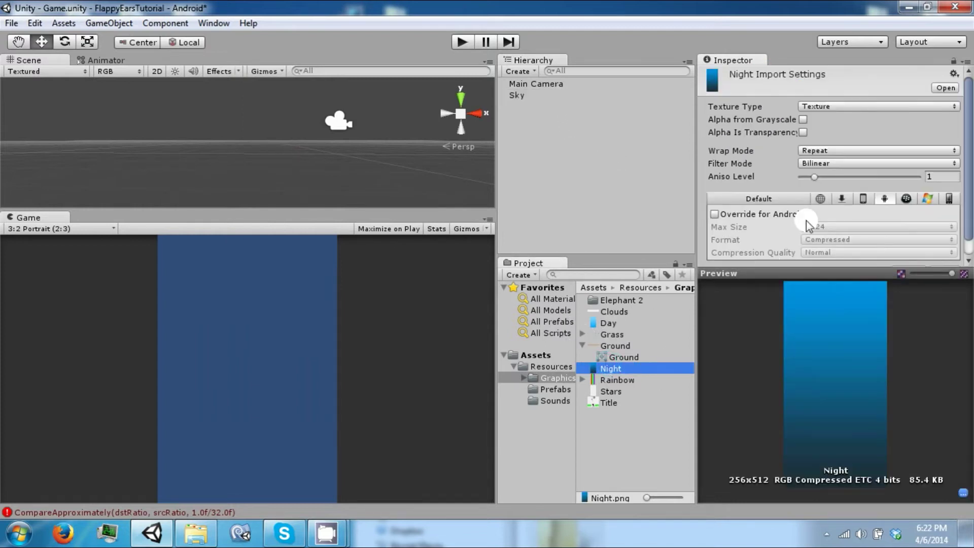
{"action": "left_click", "coordinate": [837, 106]}
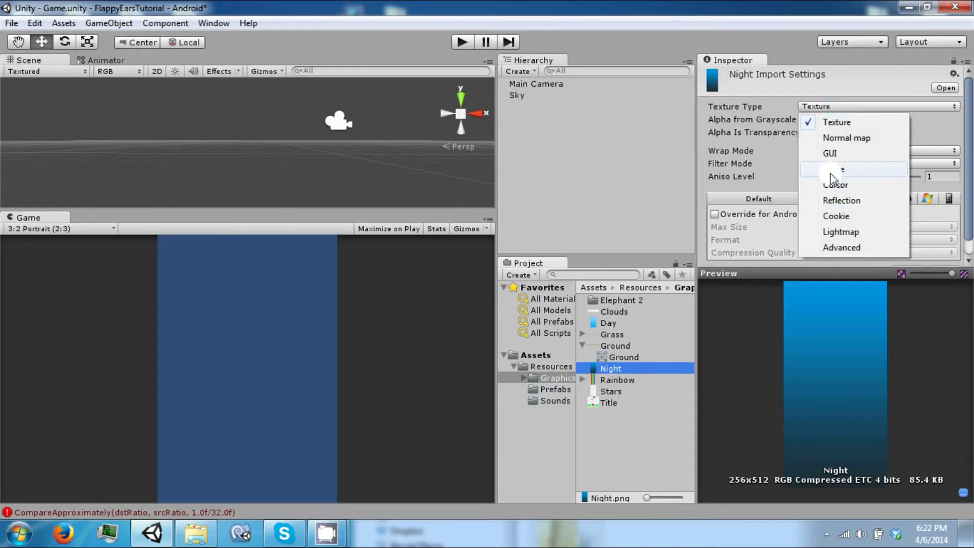
{"action": "left_click", "coordinate": [834, 169]}
{"action": "scroll", "coordinate": [969, 228], "scroll_direction": "down", "scroll_amount": 1}
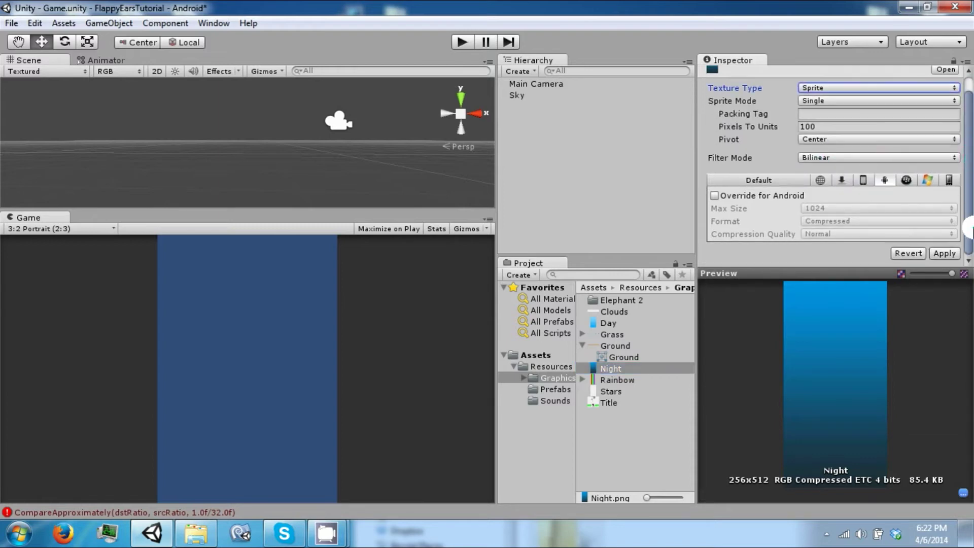
{"action": "left_click", "coordinate": [944, 254]}
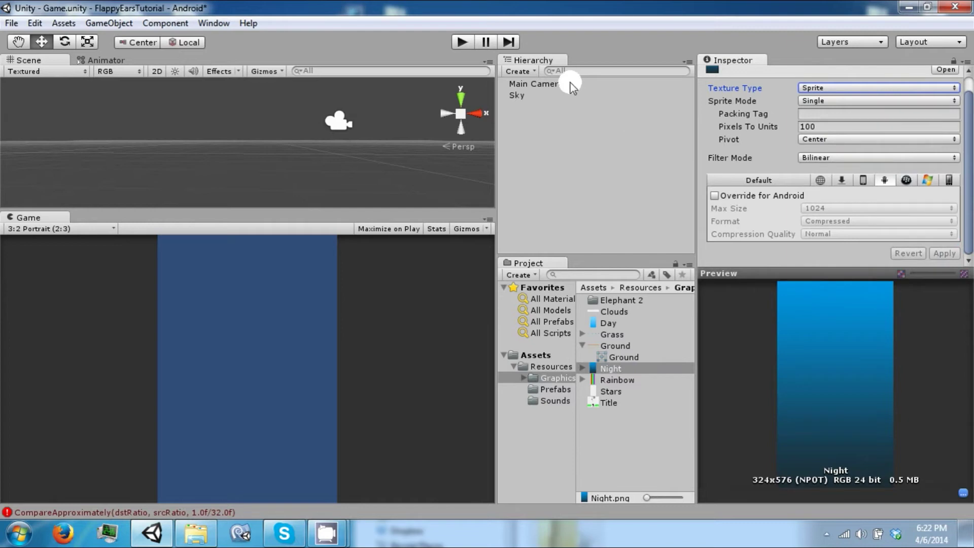
{"action": "left_click", "coordinate": [570, 95]}
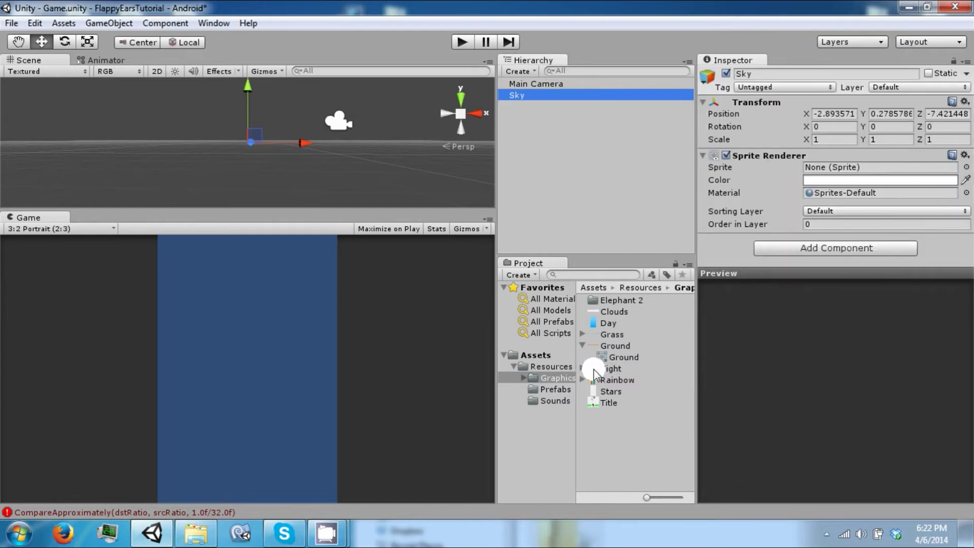
Step: Assign the Night sprite to Sky and set its position to 0, 0, 0
{"action": "left_click_drag", "start_coordinate": [595, 373], "coordinate": [843, 162]}
{"action": "left_click", "coordinate": [830, 116]}
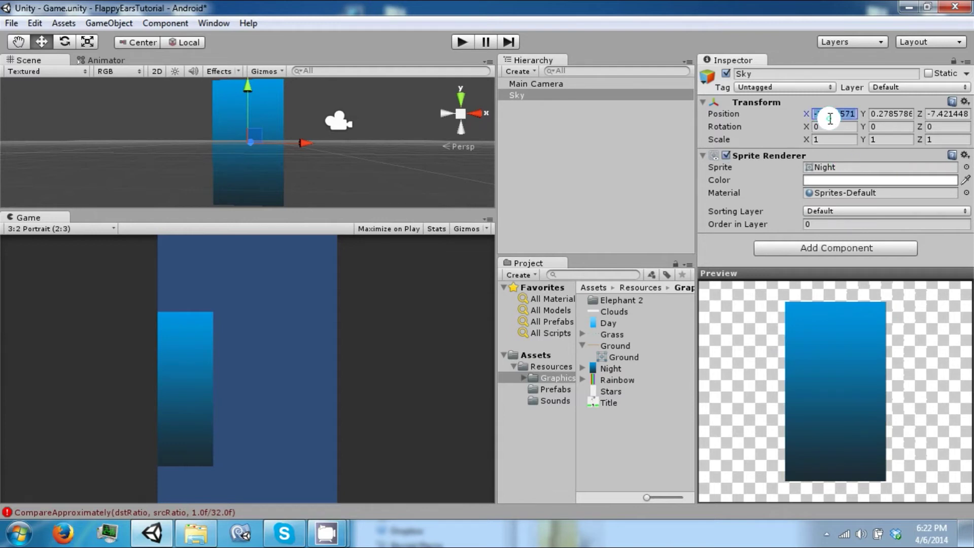
{"action": "type", "text": "0"}
{"action": "key", "text": "Tab"}
{"action": "type", "text": "0"}
{"action": "key", "text": "Tab"}
{"action": "type", "text": "0"}
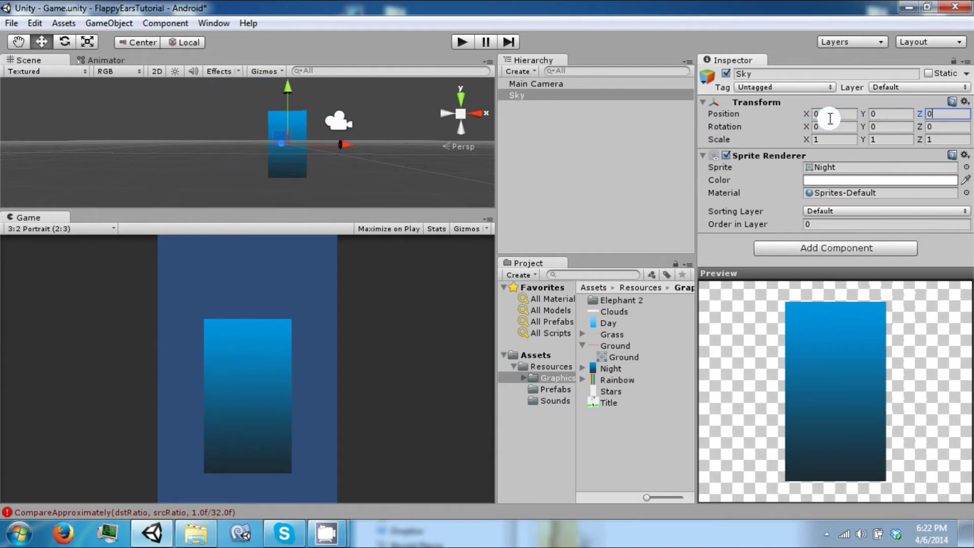
Step: Scale Sky to 2.3 on X and 2.5 on Y
{"action": "left_click", "coordinate": [790, 143]}
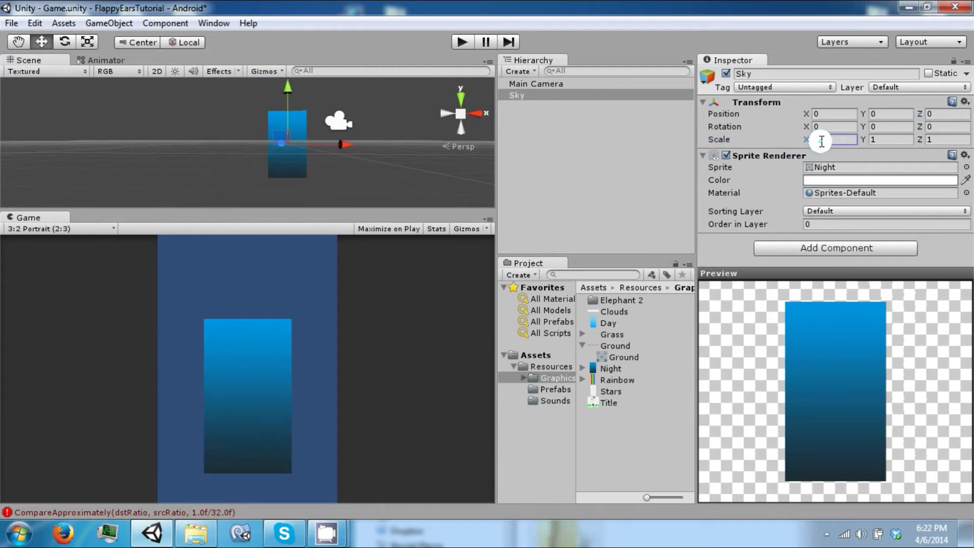
{"action": "type", "text": "22"}
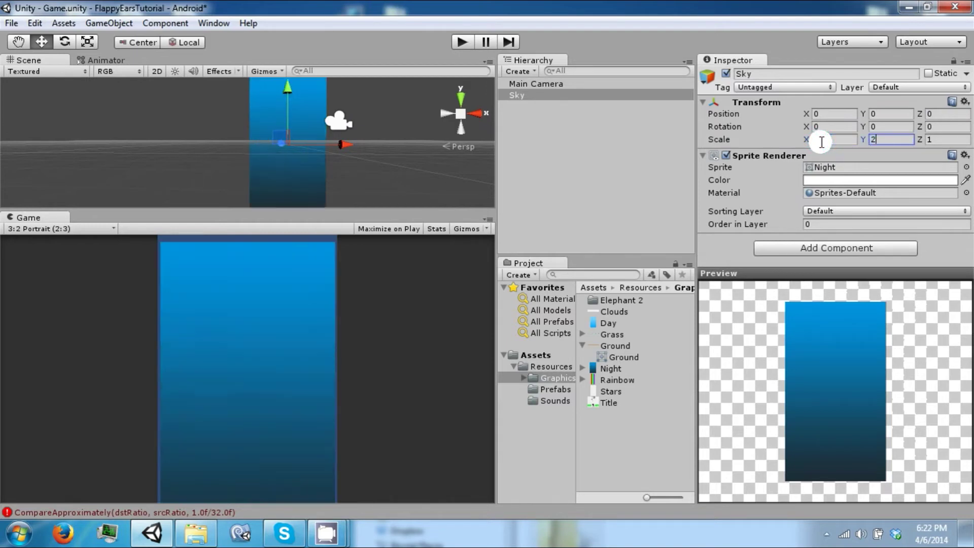
{"action": "left_click_drag", "start_coordinate": [288, 91], "coordinate": [289, 88]}
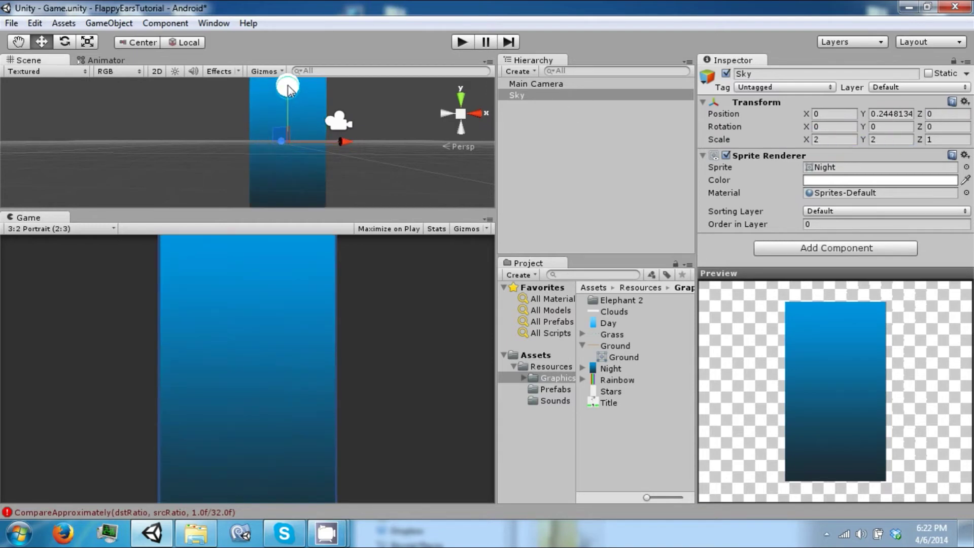
{"action": "left_click", "coordinate": [837, 142]}
{"action": "type", "text": "2.3"}
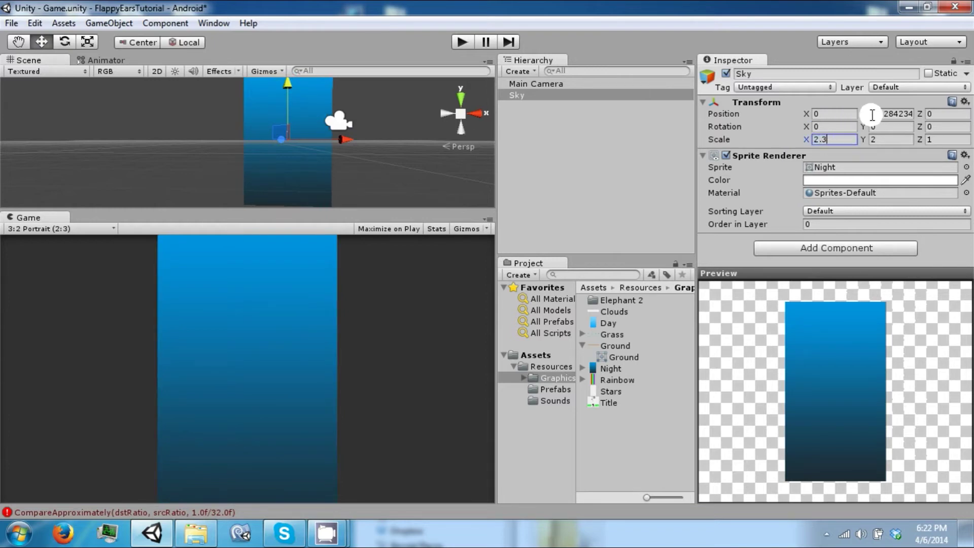
{"action": "key", "text": "BackSpace"}
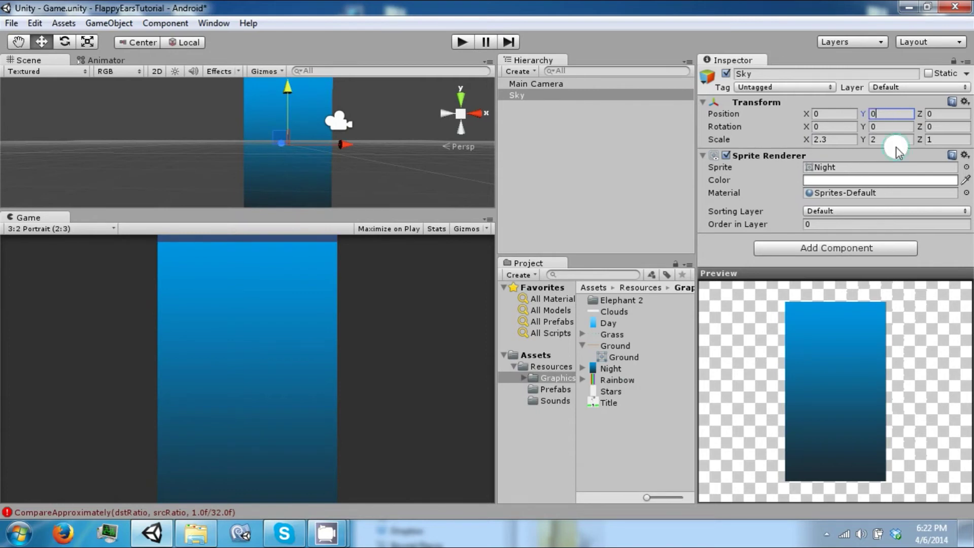
{"action": "type", "text": "5"}
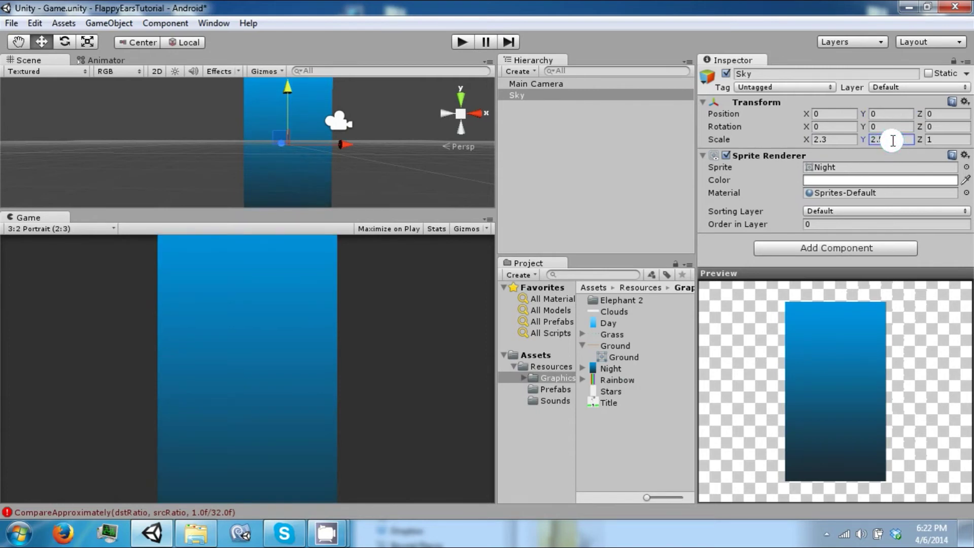
{"action": "left_click_drag", "start_coordinate": [285, 97], "coordinate": [312, 100]}
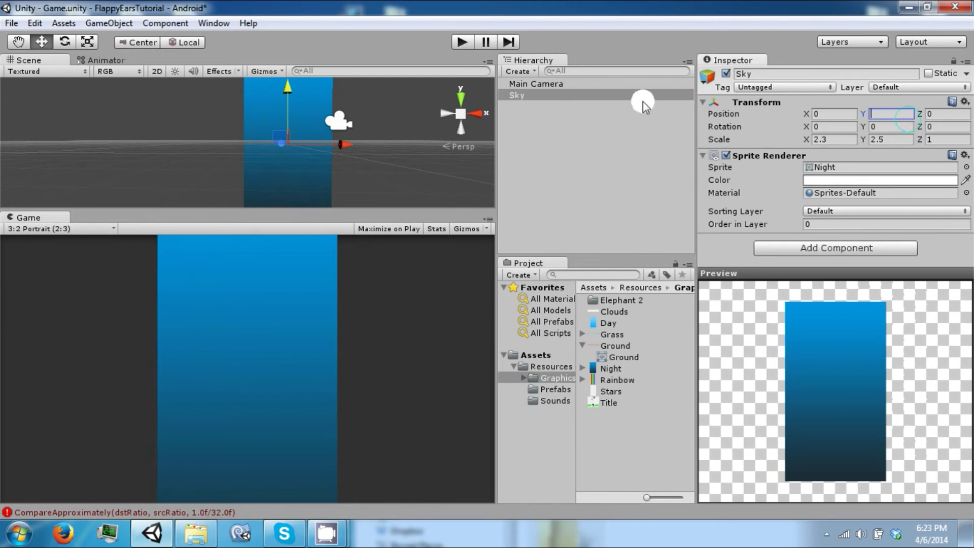
Step: Save Sky as a prefab in the Prefabs folder
{"action": "left_click", "coordinate": [553, 390]}
{"action": "left_click_drag", "start_coordinate": [552, 94], "coordinate": [632, 359]}
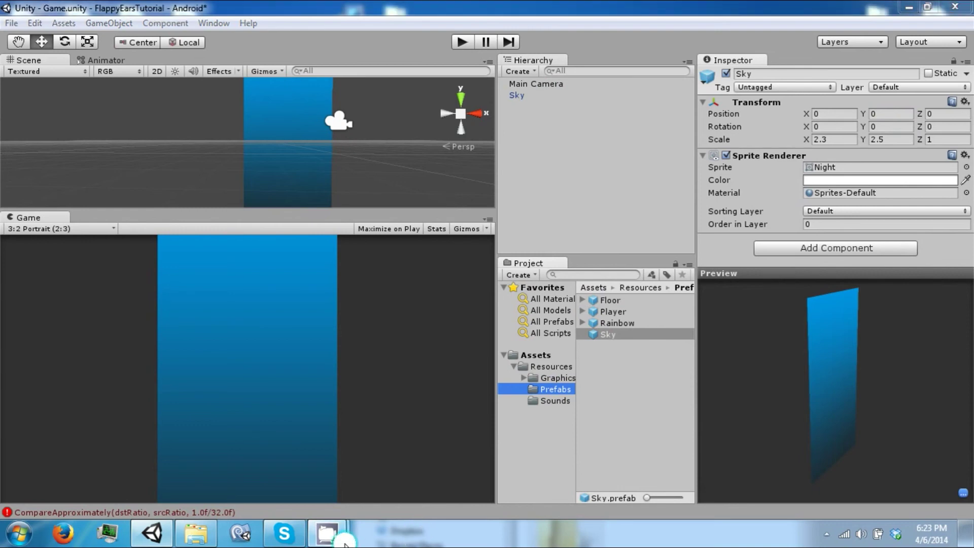
{"action": "mouse_move", "coordinate": [326, 533]}
{"action": "left_click", "coordinate": [269, 471]}
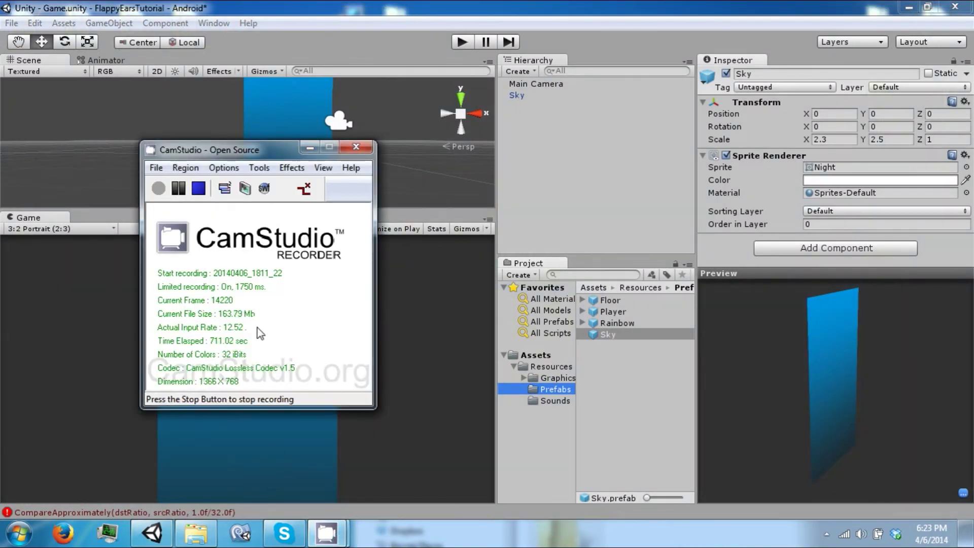